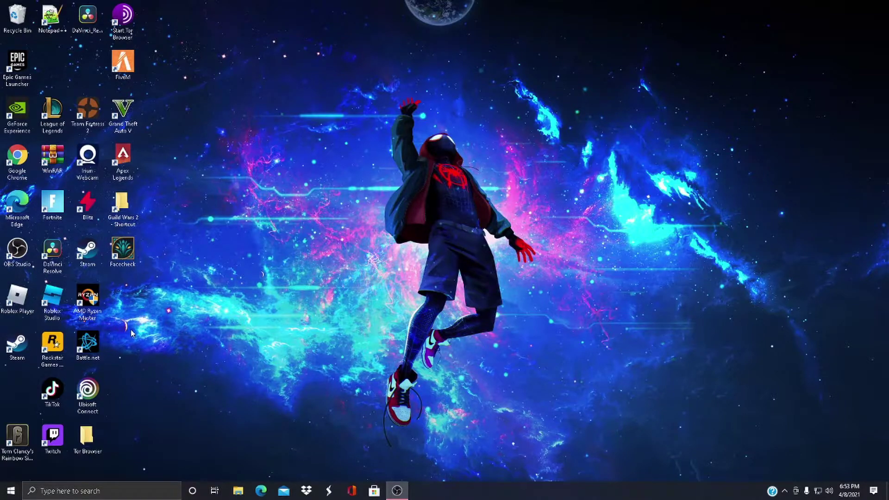
Run %temp% from the Run dialog to open the AppData\Local\Temp folder in File Explorer
{"action": "key", "text": "super+r"}
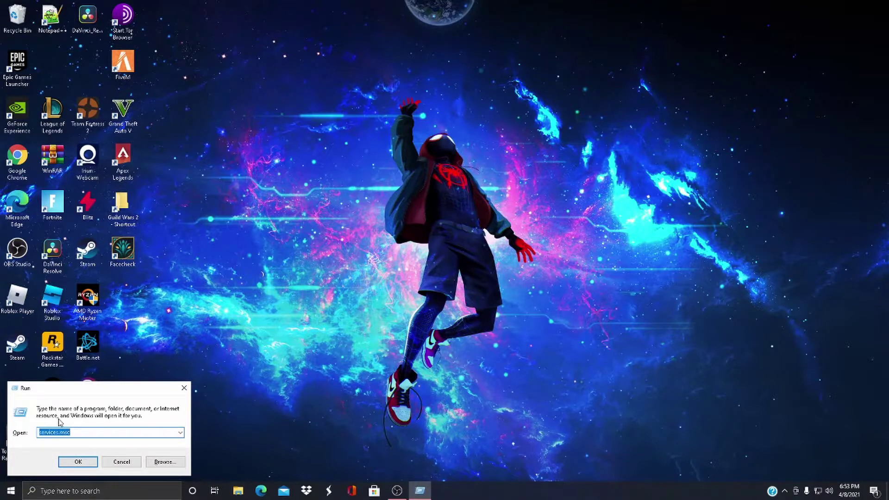
{"action": "key", "text": "BackSpace"}
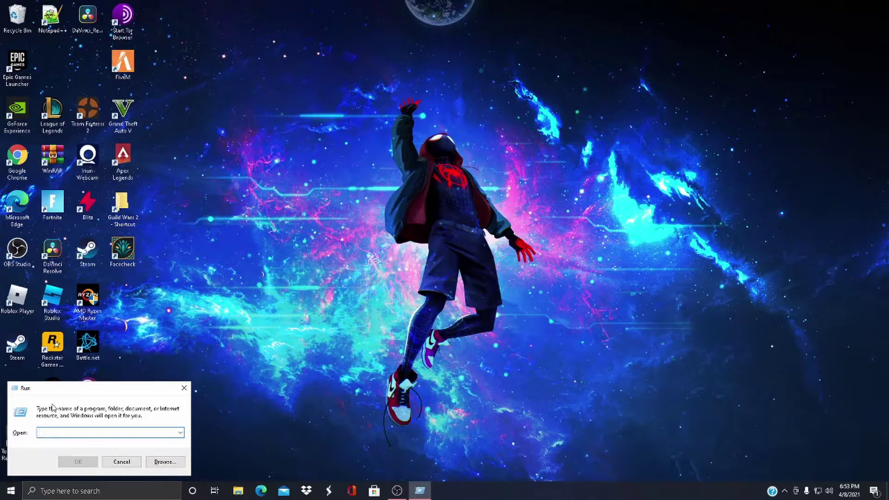
{"action": "type", "text": "%temp%"}
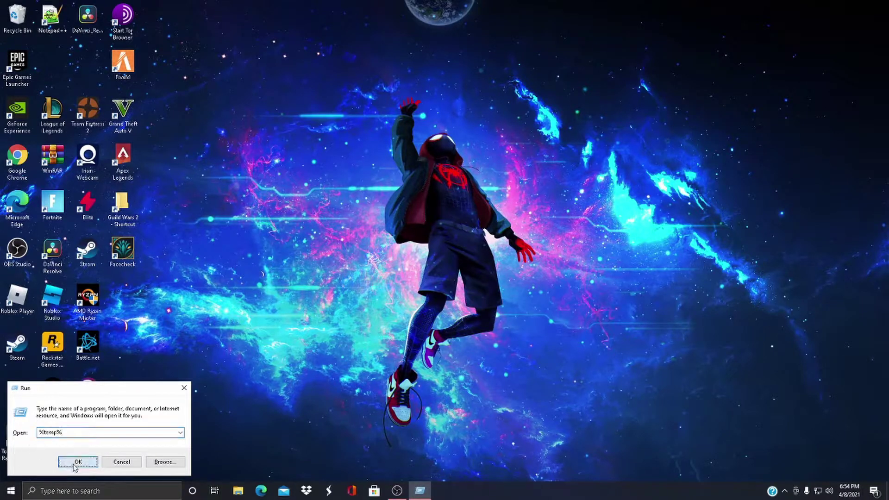
{"action": "left_click", "coordinate": [77, 462]}
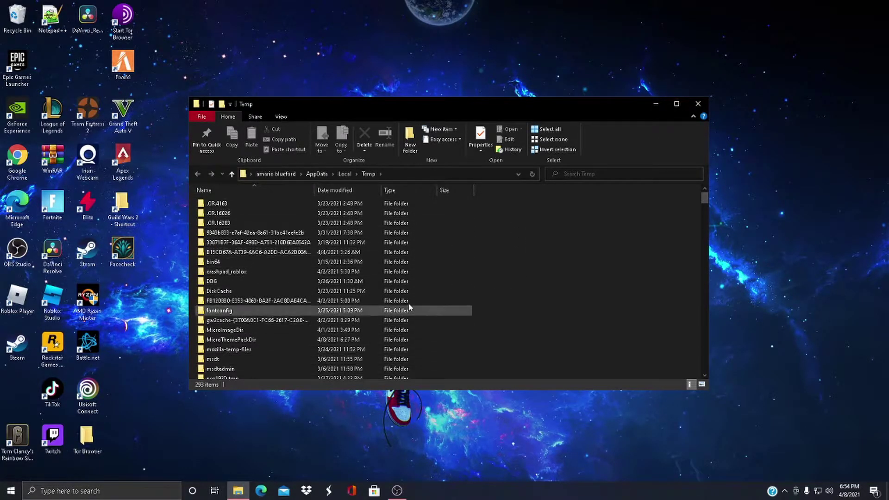
Select all 293 items in the Temp folder and delete them, including the protected folders
{"action": "scroll", "coordinate": [403, 298], "scroll_direction": "down", "scroll_amount": 10}
{"action": "scroll", "coordinate": [401, 298], "scroll_direction": "down", "scroll_amount": 10}
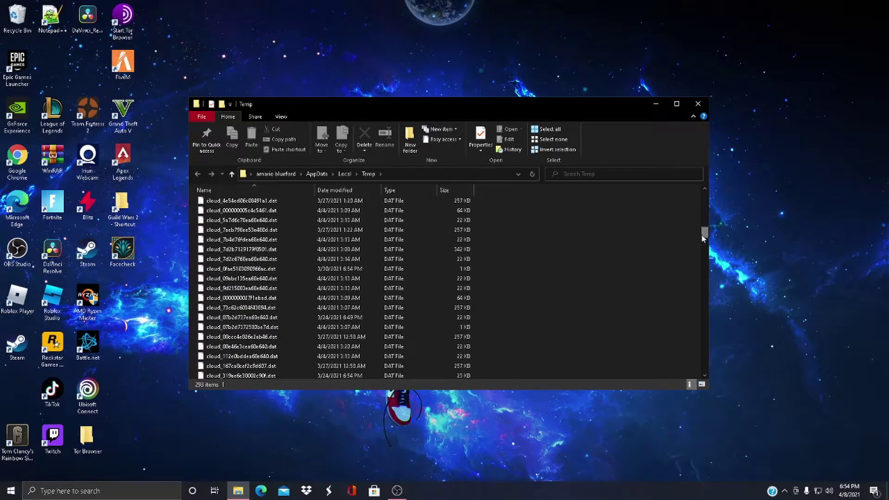
{"action": "left_click_drag", "start_coordinate": [703, 237], "coordinate": [709, 195]}
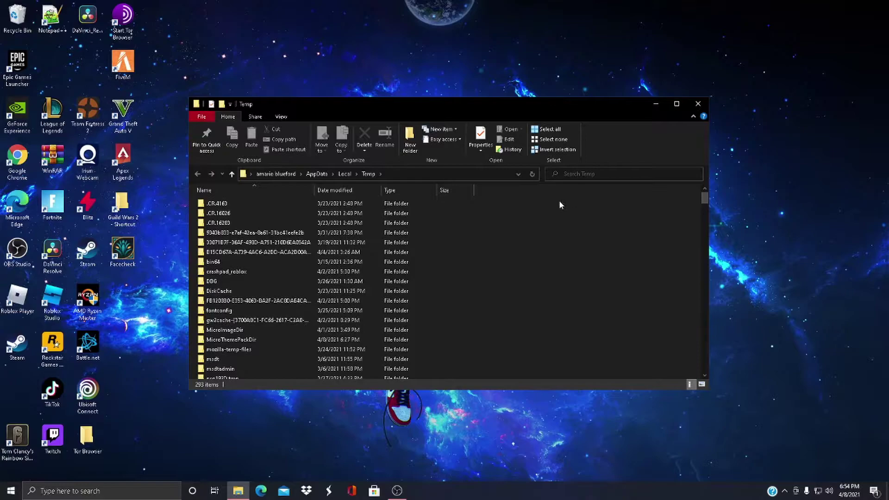
{"action": "left_click_drag", "start_coordinate": [542, 203], "coordinate": [325, 392]}
{"action": "scroll", "coordinate": [415, 278], "scroll_direction": "up", "scroll_amount": 2}
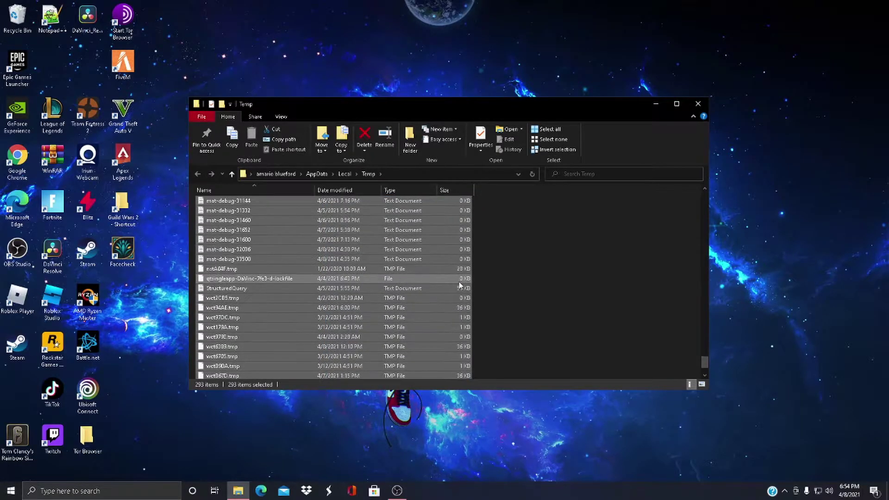
{"action": "right_click", "coordinate": [415, 276]}
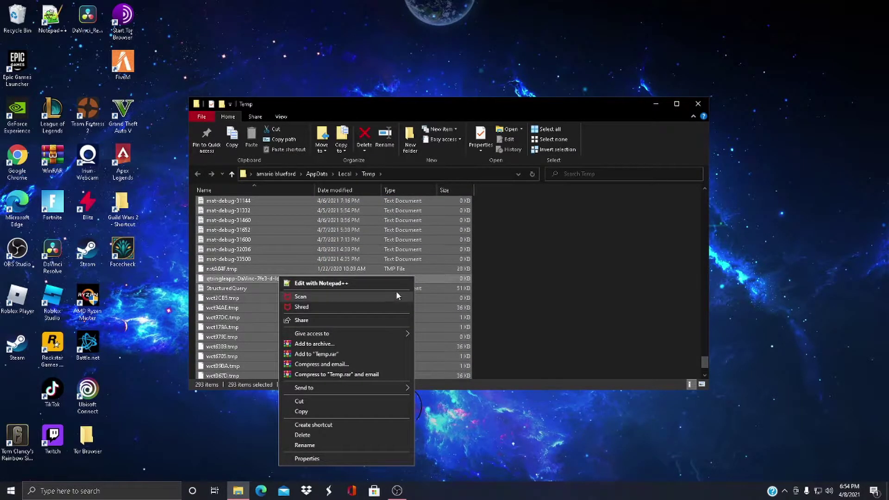
{"action": "left_click", "coordinate": [302, 435]}
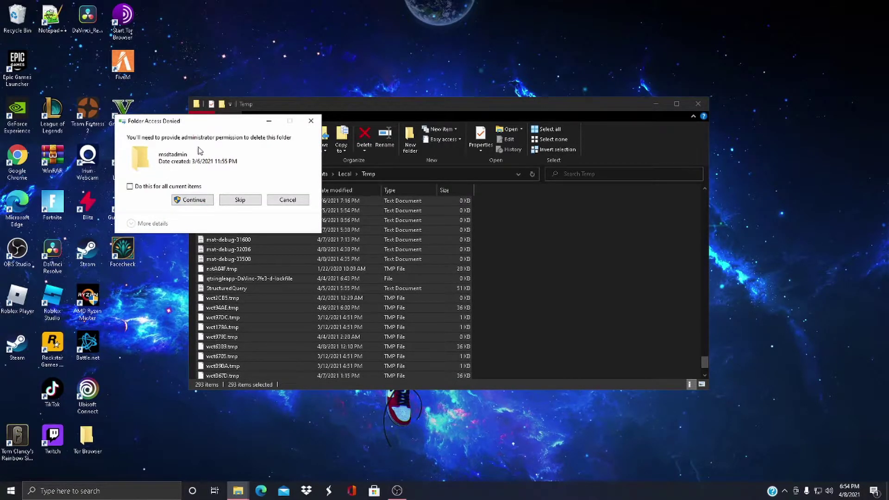
{"action": "left_click", "coordinate": [193, 200]}
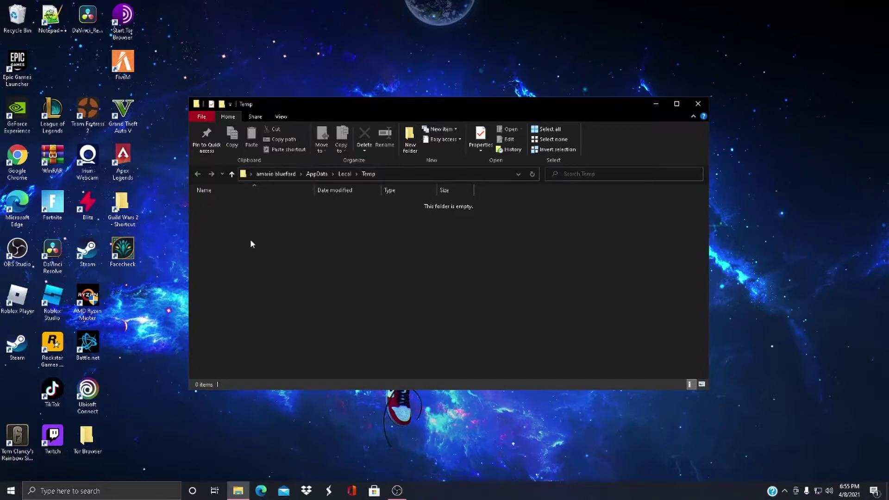
Go up from Temp to the Desktop folder and open the Recycle Bin
{"action": "left_click", "coordinate": [232, 174]}
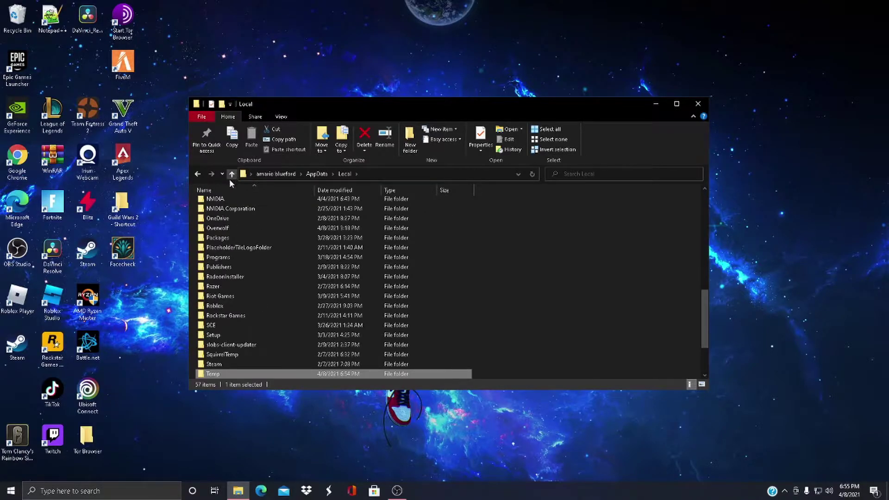
{"action": "left_click", "coordinate": [232, 175]}
{"action": "left_click", "coordinate": [232, 175]}
{"action": "left_click", "coordinate": [232, 174]}
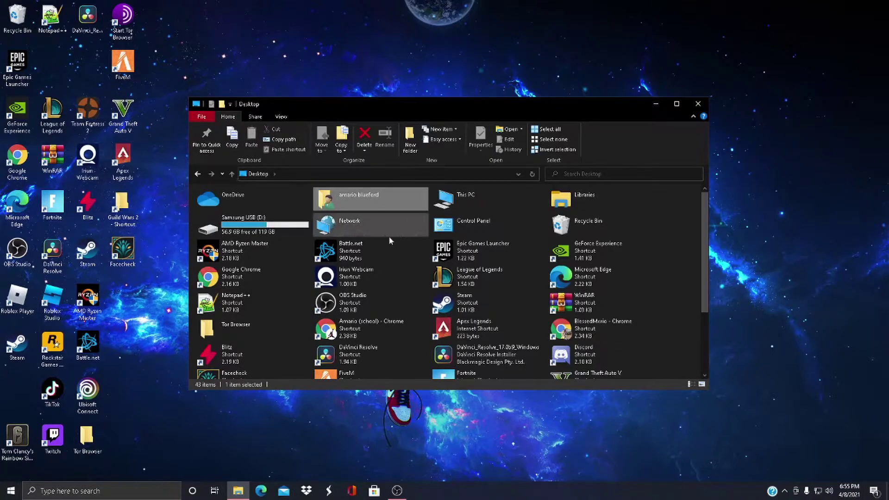
{"action": "double_click", "coordinate": [558, 226]}
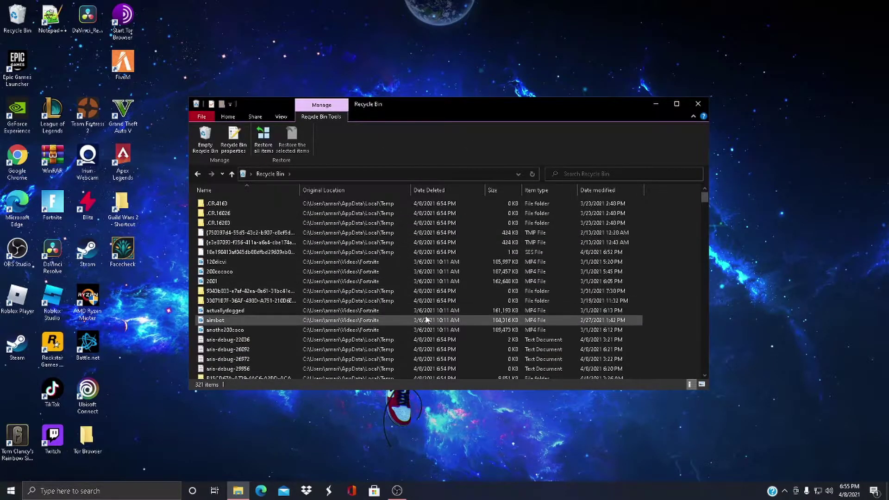
{"action": "scroll", "coordinate": [423, 310], "scroll_direction": "down", "scroll_amount": 12}
{"action": "scroll", "coordinate": [427, 308], "scroll_direction": "up", "scroll_amount": 12}
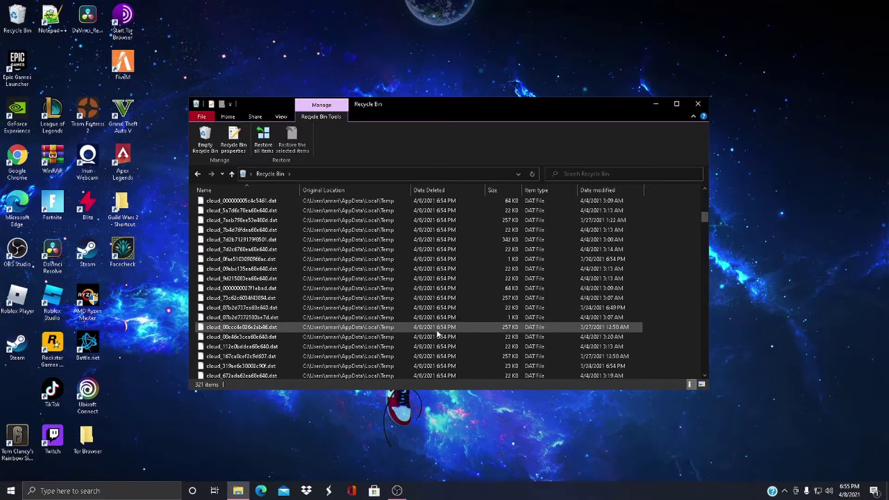
Select every Recycle Bin item and permanently delete it, approving protected folders, then return to Desktop
{"action": "left_click_drag", "start_coordinate": [671, 201], "coordinate": [512, 390]}
{"action": "key", "text": "shift+End"}
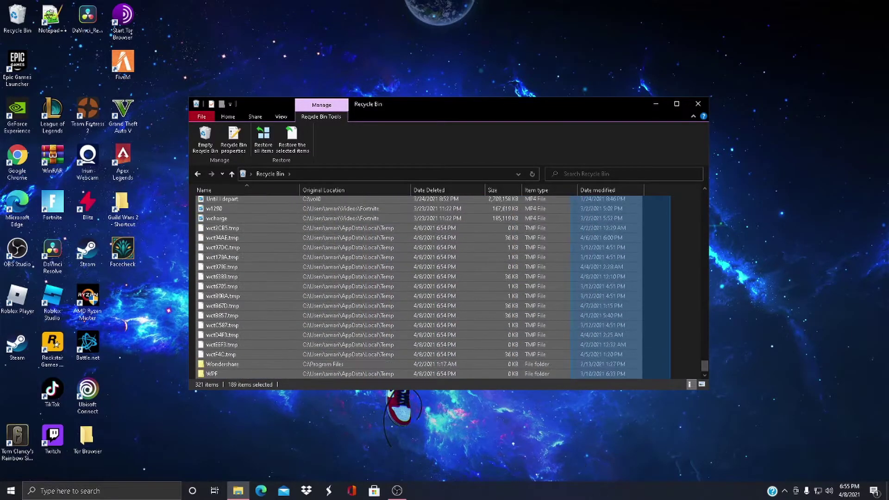
{"action": "right_click", "coordinate": [339, 288]}
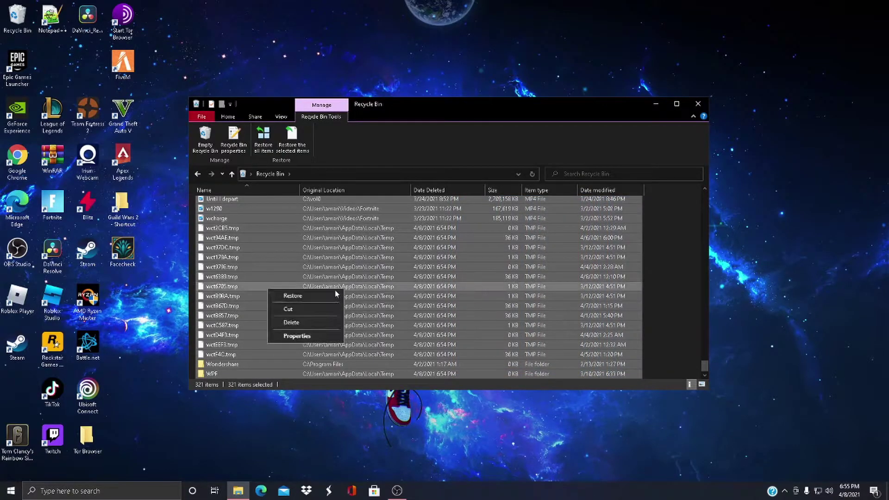
{"action": "left_click", "coordinate": [307, 324]}
{"action": "left_click", "coordinate": [481, 253]}
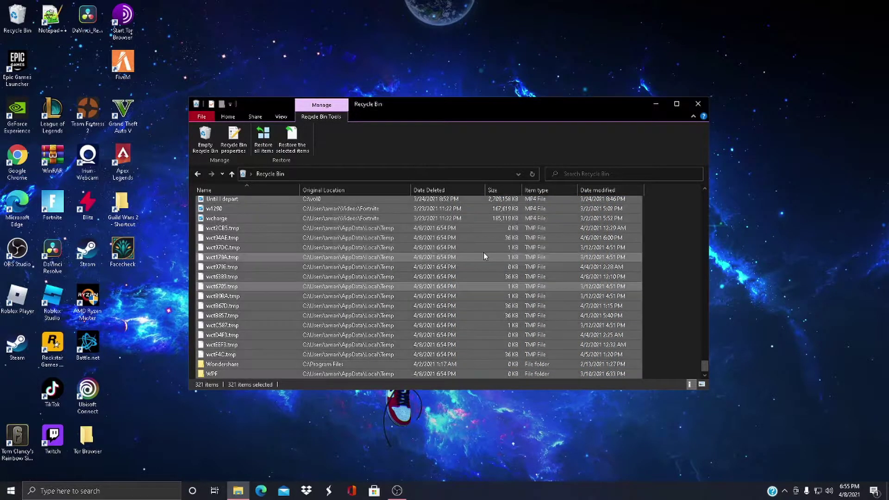
{"action": "left_click", "coordinate": [412, 204]}
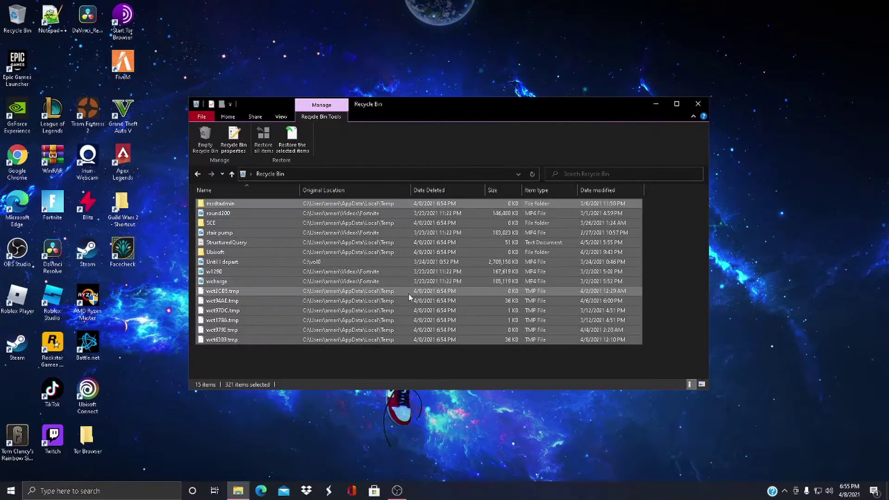
{"action": "left_click", "coordinate": [667, 216]}
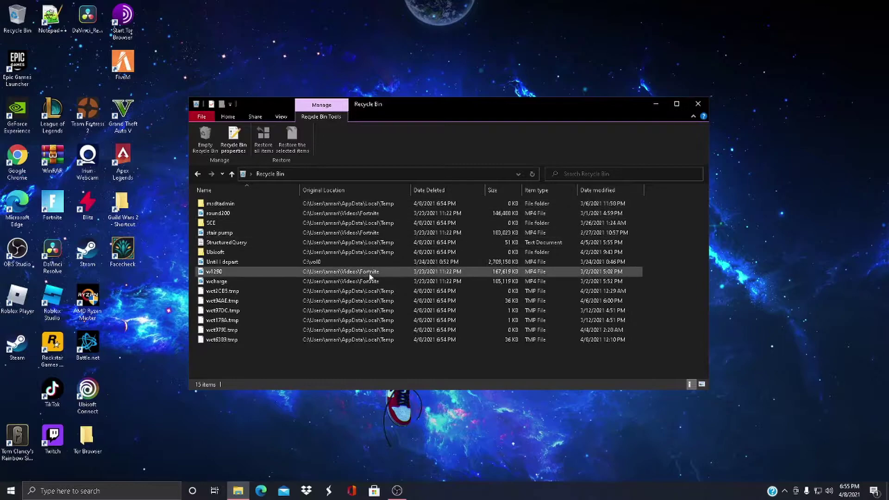
{"action": "left_click", "coordinate": [232, 174]}
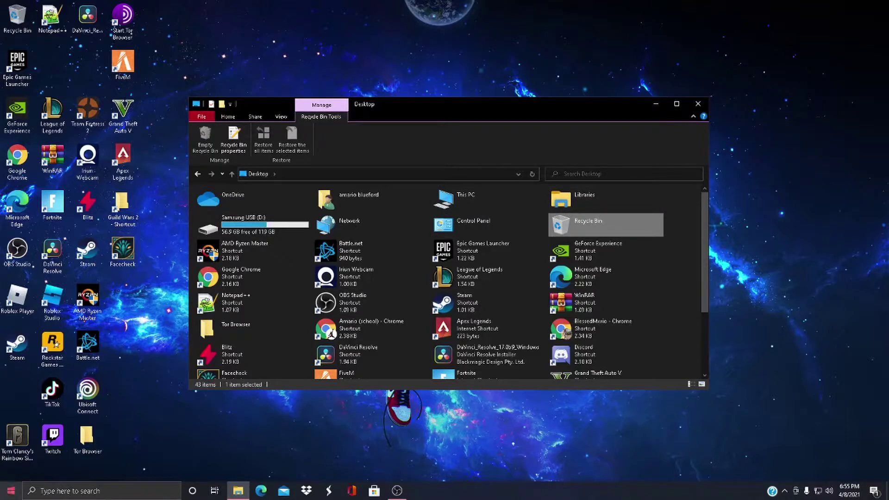
{"action": "left_click", "coordinate": [11, 489]}
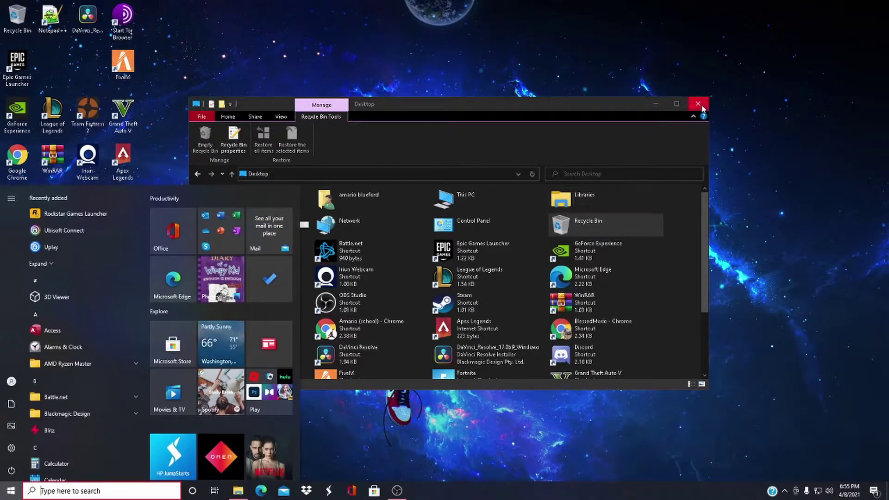
Search for Control Panel and go to System and Security > Power Options
{"action": "key", "text": "super+d"}
{"action": "left_click", "coordinate": [63, 492]}
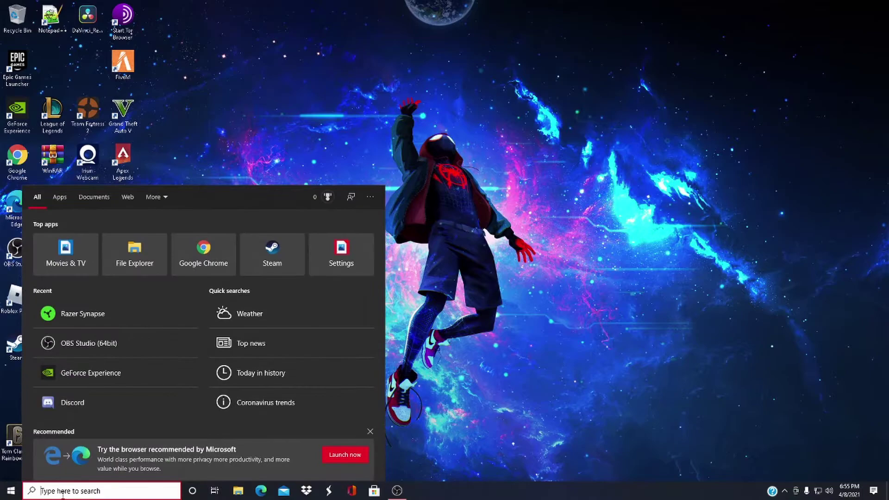
{"action": "type", "text": "c"}
{"action": "key", "text": "BackSpace"}
{"action": "type", "text": "c"}
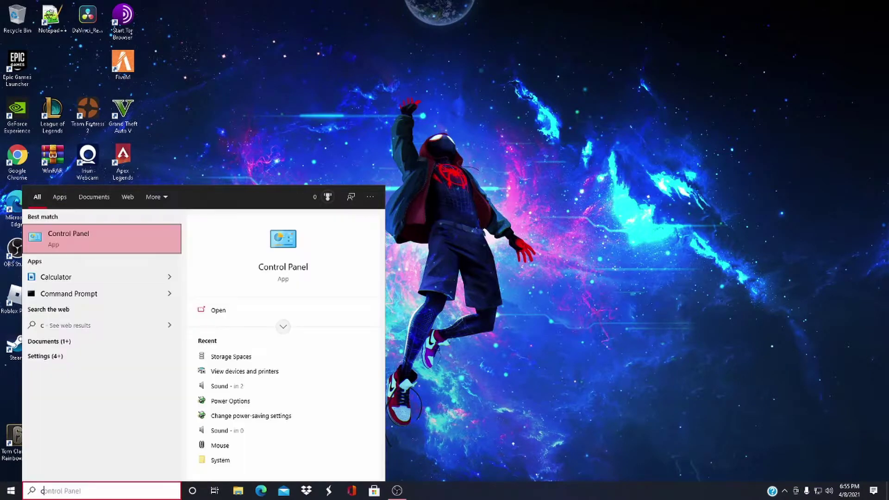
{"action": "left_click", "coordinate": [69, 237]}
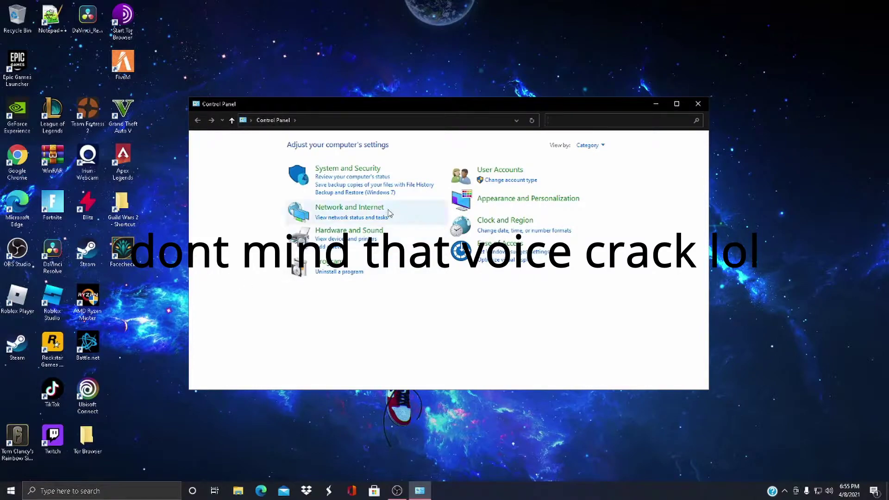
{"action": "left_click", "coordinate": [363, 171]}
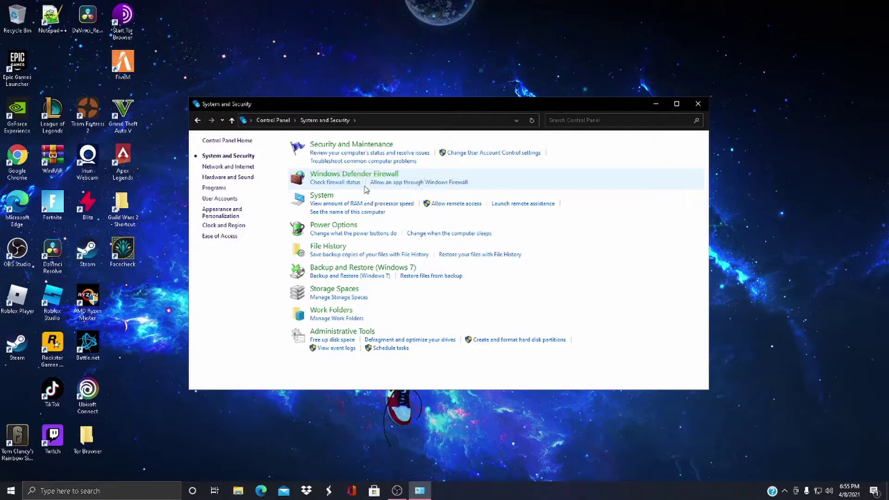
{"action": "left_click", "coordinate": [349, 226]}
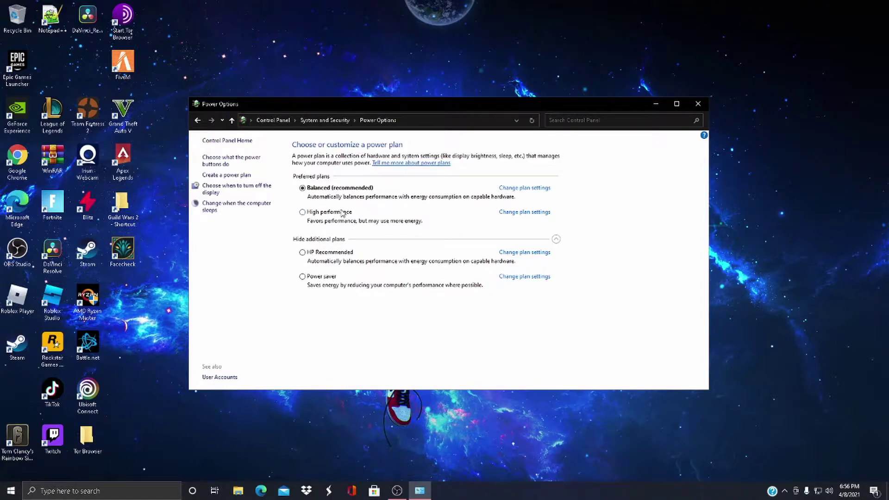
Switch the active power plan from Balanced to High performance and return to System and Security
{"action": "left_click", "coordinate": [309, 212]}
{"action": "left_click", "coordinate": [318, 189]}
{"action": "left_click", "coordinate": [309, 212]}
{"action": "left_click", "coordinate": [330, 189]}
{"action": "left_click", "coordinate": [324, 191]}
{"action": "left_click", "coordinate": [304, 214]}
{"action": "left_click", "coordinate": [232, 120]}
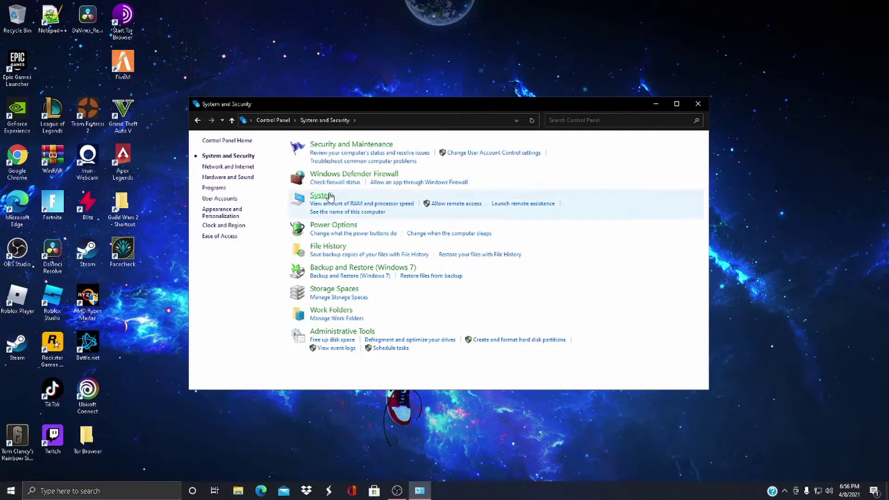
{"action": "left_click", "coordinate": [333, 225]}
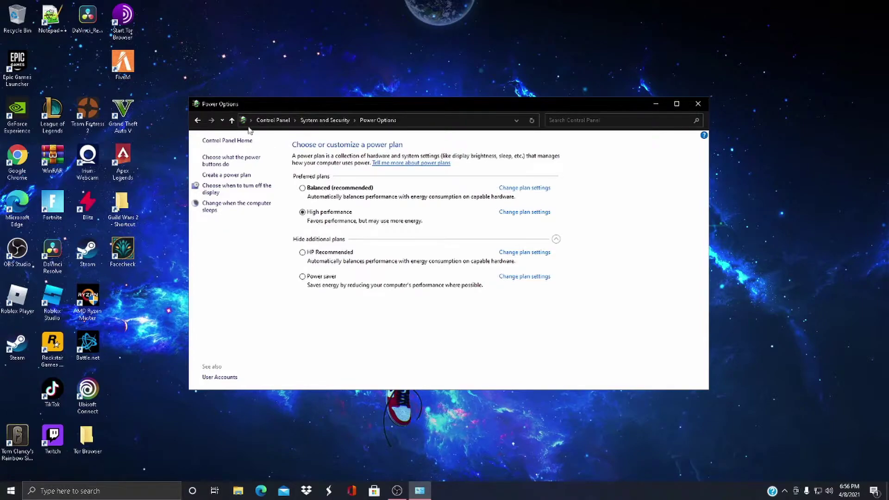
{"action": "left_click", "coordinate": [232, 121]}
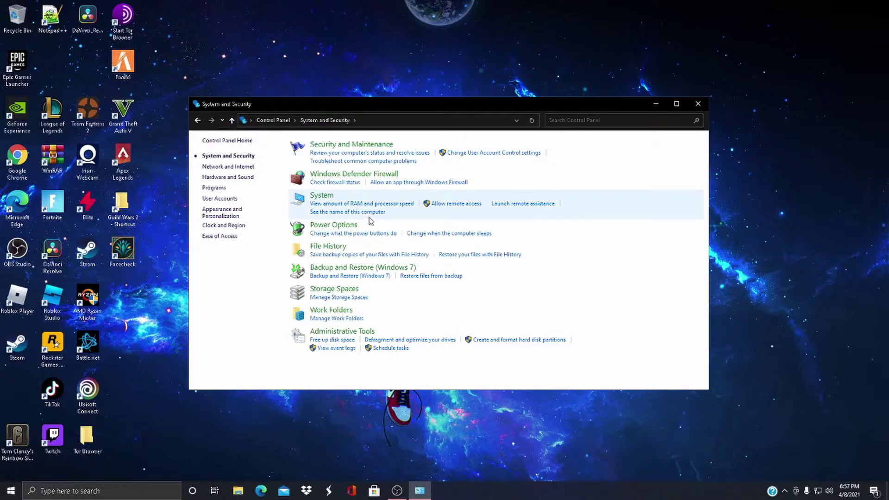
From Settings' About page, open Advanced system settings and its Performance Settings window
{"action": "left_click", "coordinate": [327, 196]}
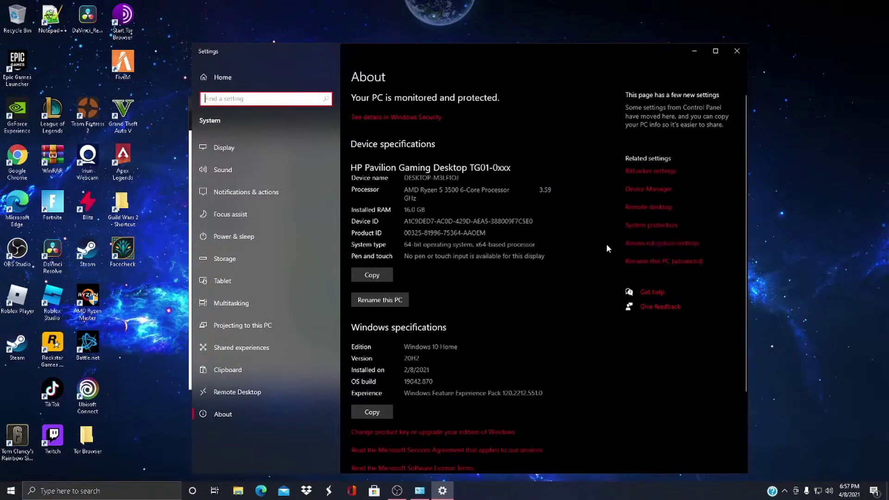
{"action": "left_click", "coordinate": [667, 244]}
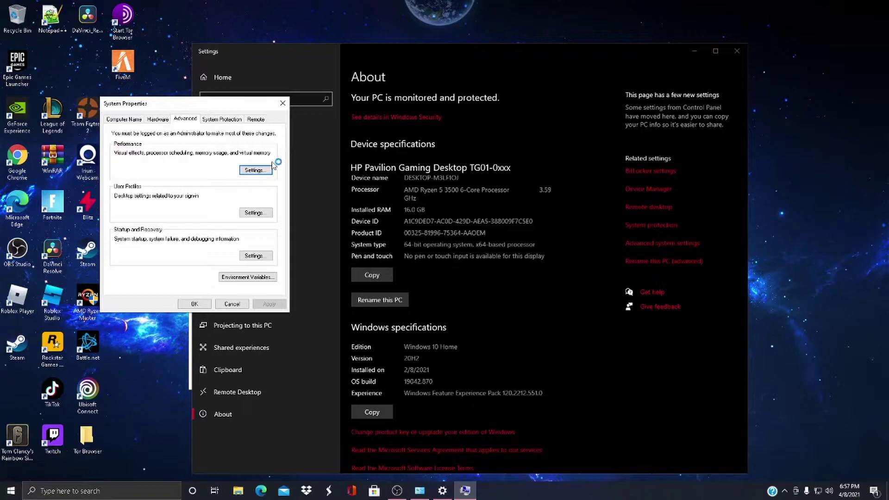
{"action": "left_click", "coordinate": [254, 171]}
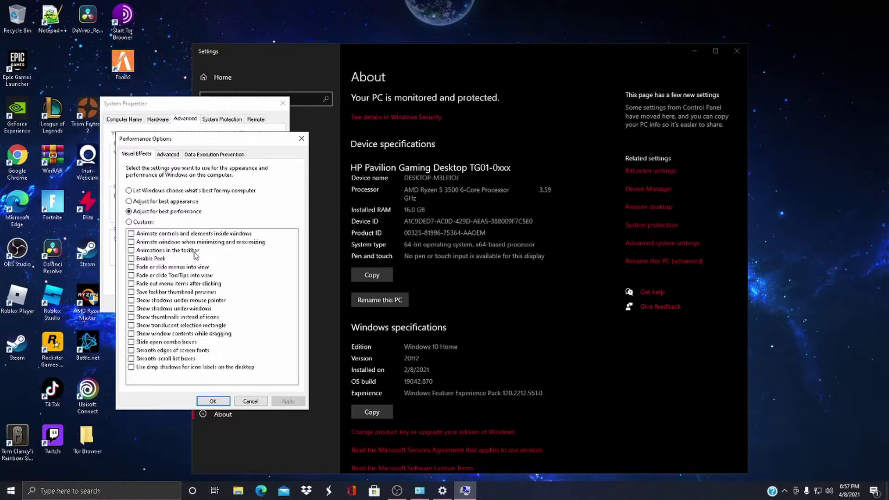
Apply 'Adjust for best performance' in Visual Effects, then close Performance Options and System Properties
{"action": "left_click", "coordinate": [173, 203]}
{"action": "left_click", "coordinate": [152, 212]}
{"action": "left_click", "coordinate": [288, 401]}
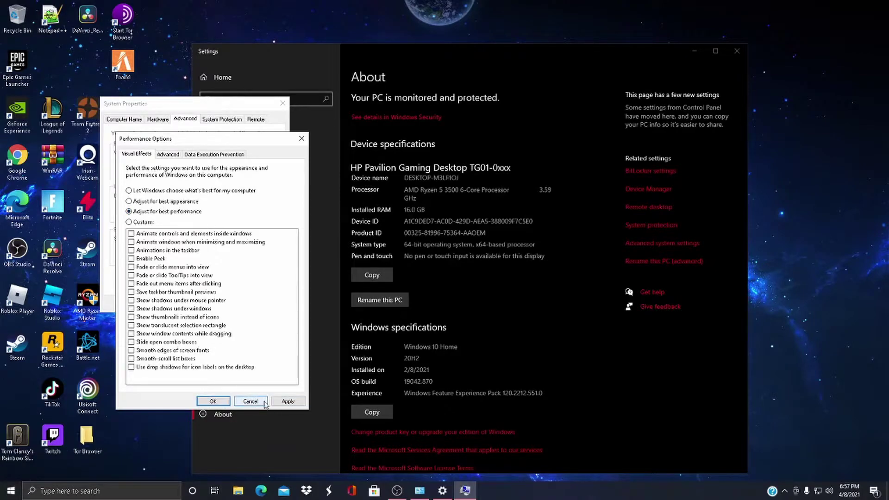
{"action": "left_click", "coordinate": [214, 401]}
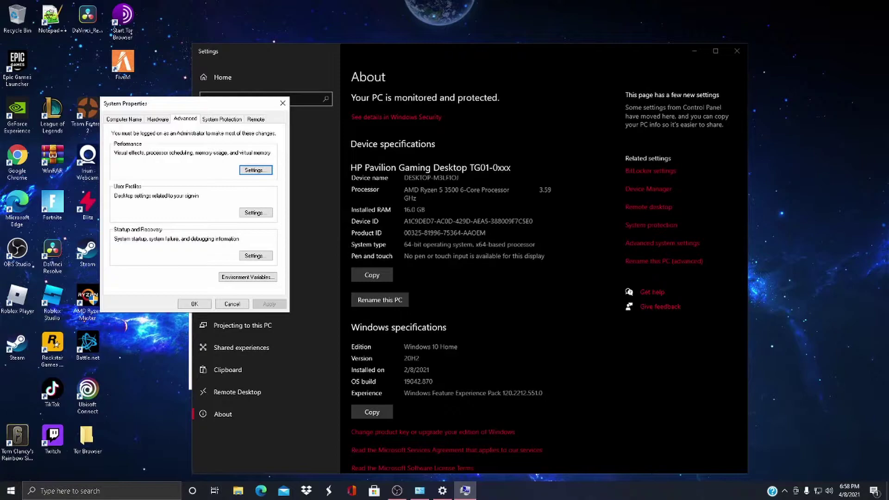
{"action": "key", "text": "alt+Tab"}
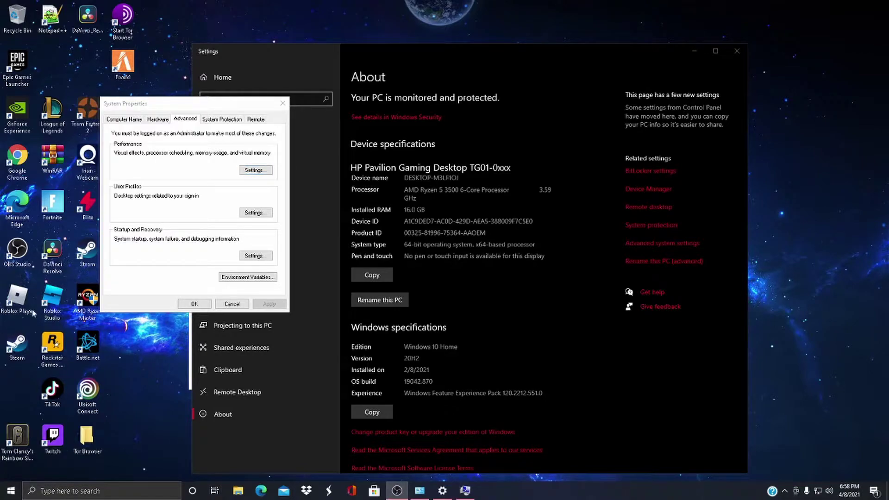
{"action": "left_click", "coordinate": [283, 103]}
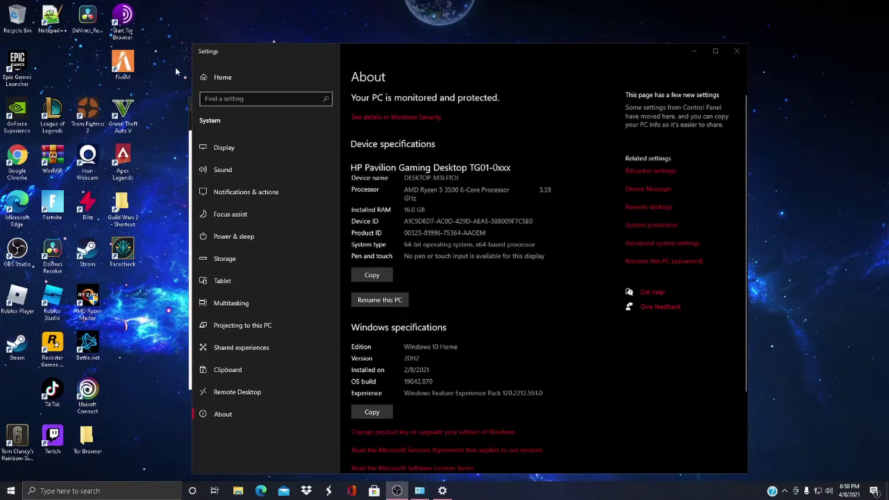
Go from the Settings home page to Gaming > Game Mode, where Game Mode is on
{"action": "left_click", "coordinate": [217, 77]}
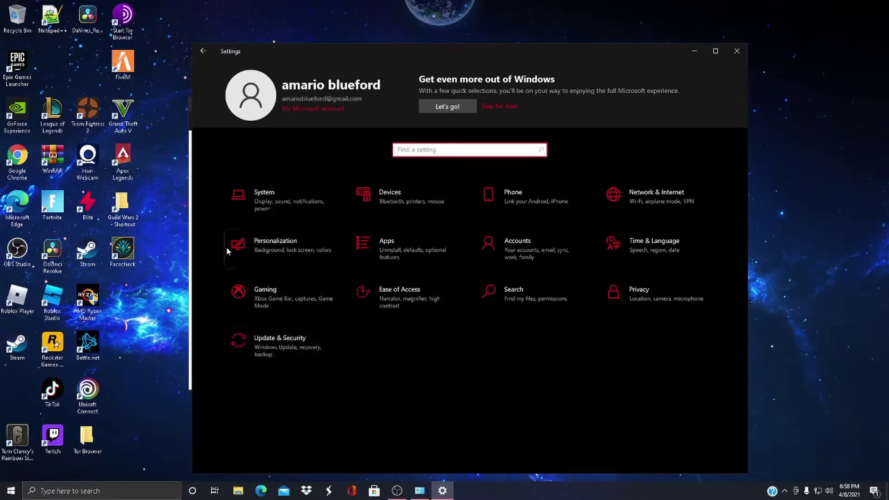
{"action": "left_click", "coordinate": [279, 302]}
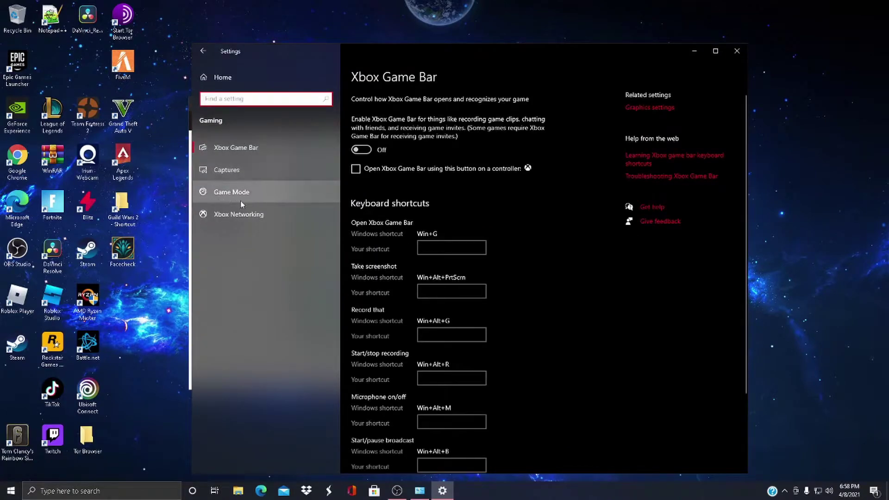
{"action": "left_click", "coordinate": [213, 199]}
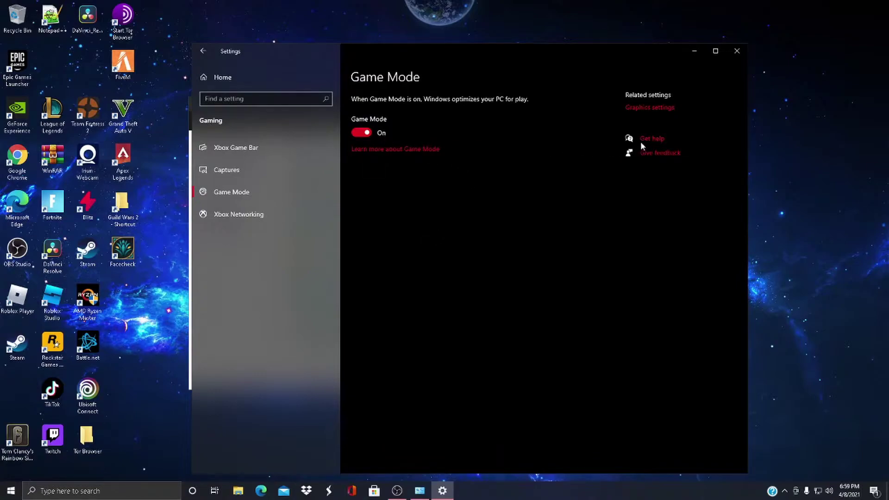
Open Graphics settings, keep Desktop app as the app type, and browse for a game executable
{"action": "left_click", "coordinate": [639, 107]}
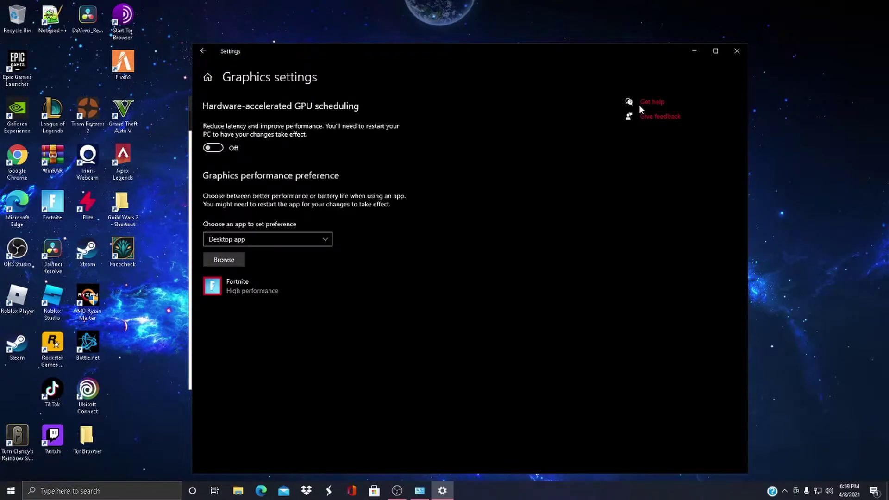
{"action": "left_click", "coordinate": [266, 239]}
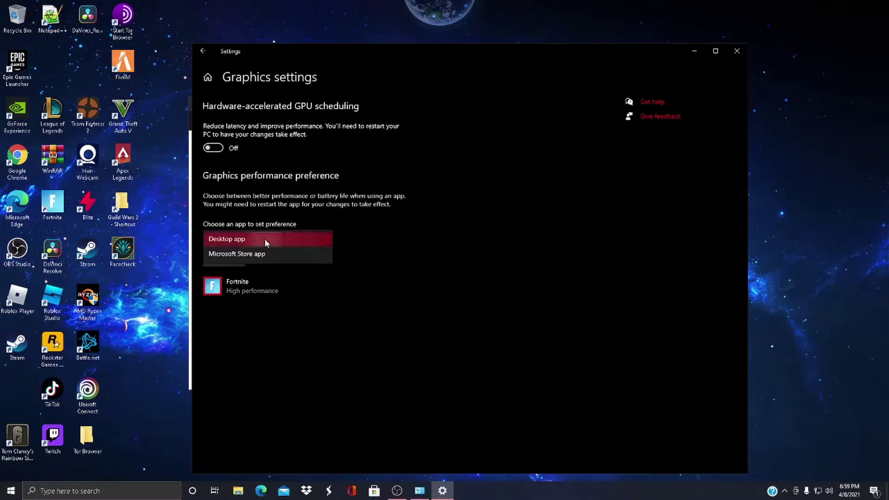
{"action": "left_click", "coordinate": [265, 238]}
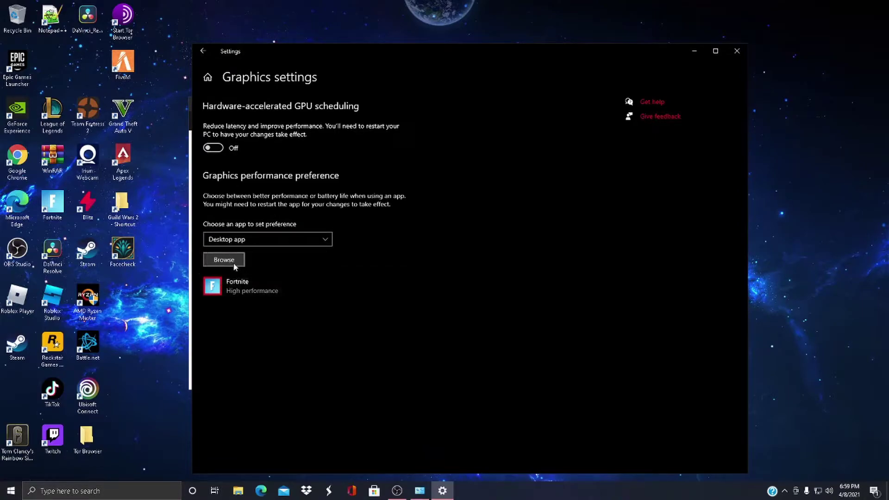
{"action": "left_click", "coordinate": [232, 257]}
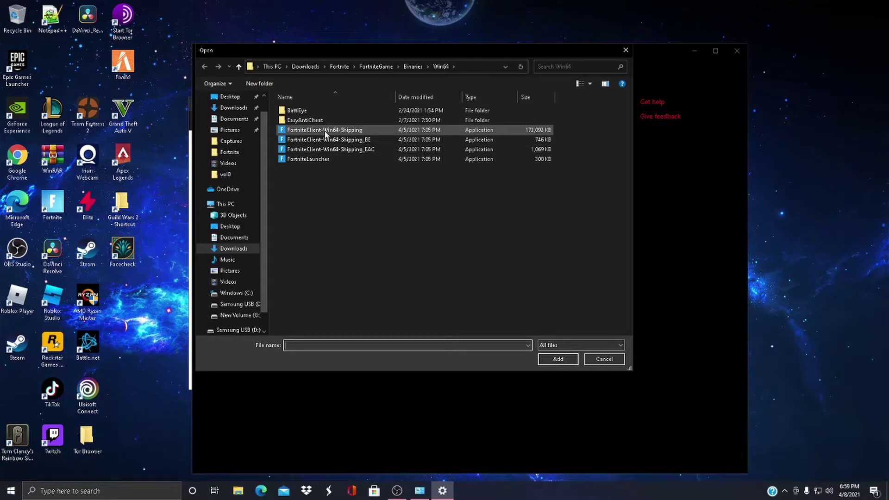
{"action": "left_click", "coordinate": [625, 50]}
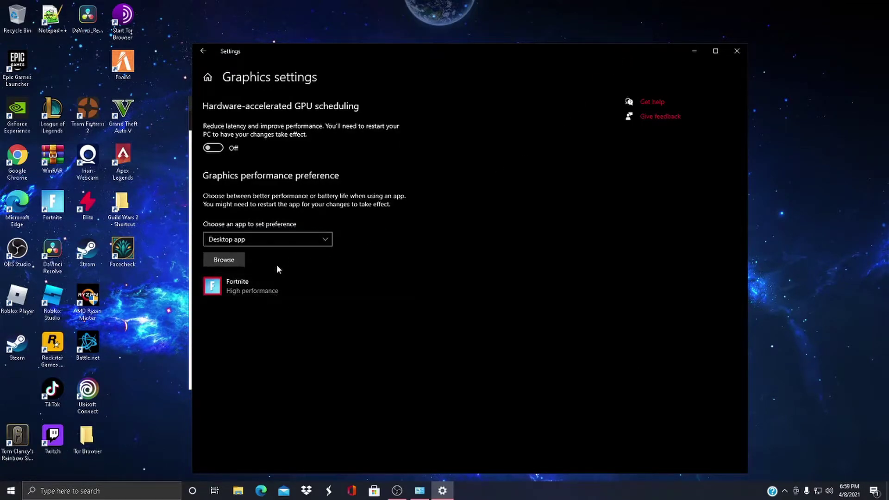
{"action": "left_click", "coordinate": [227, 259]}
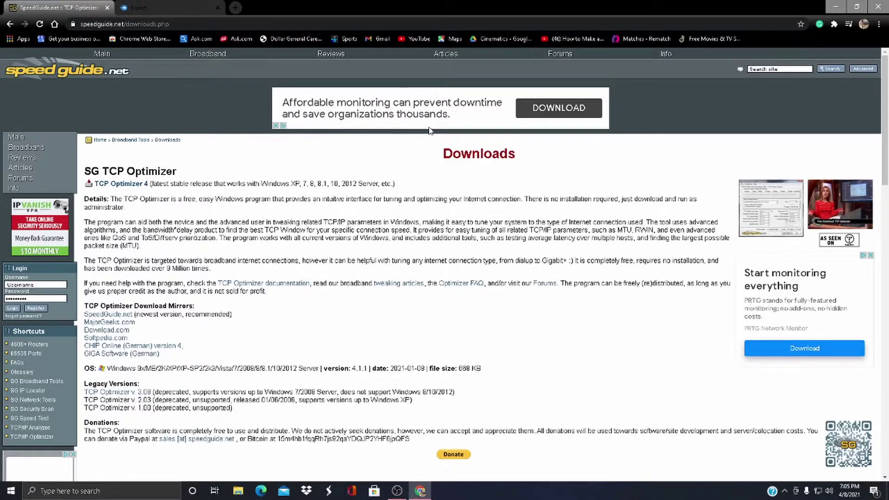
Close Chrome, search 'contr' to open Control Panel, and go to Network and Sharing Center
{"action": "left_click", "coordinate": [878, 7]}
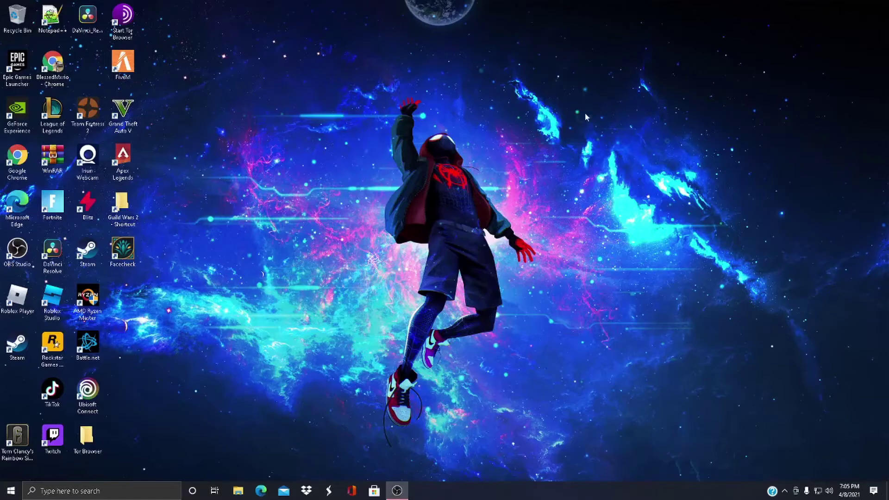
{"action": "left_click", "coordinate": [139, 490]}
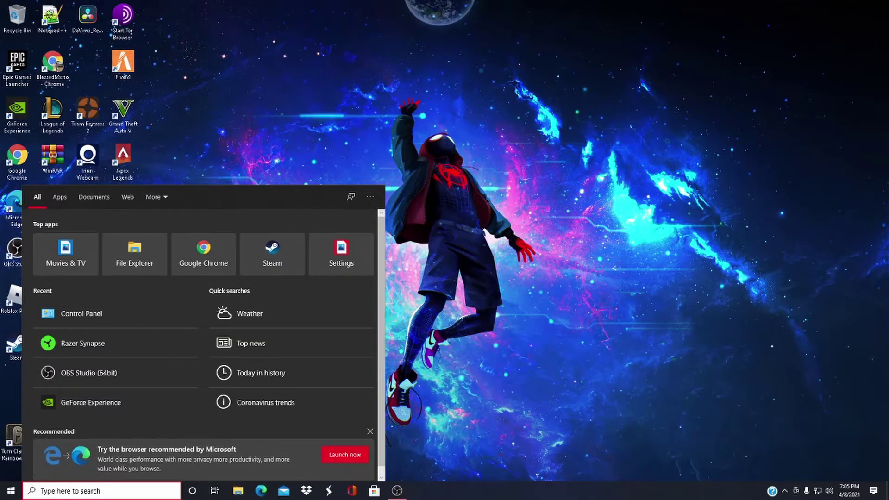
{"action": "type", "text": "contr"}
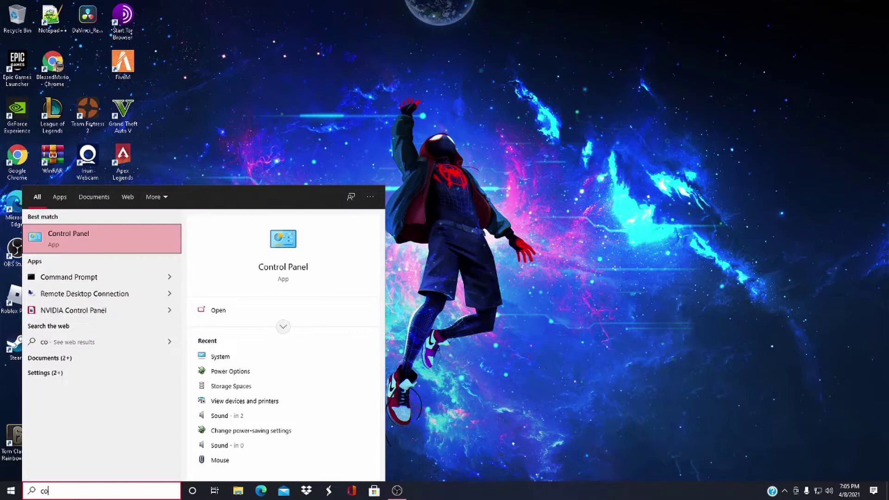
{"action": "left_click", "coordinate": [139, 238]}
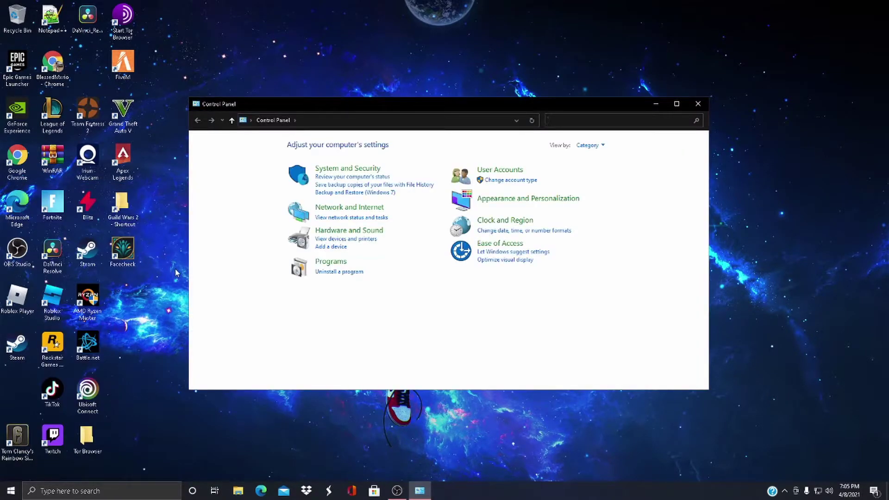
{"action": "left_click", "coordinate": [365, 204]}
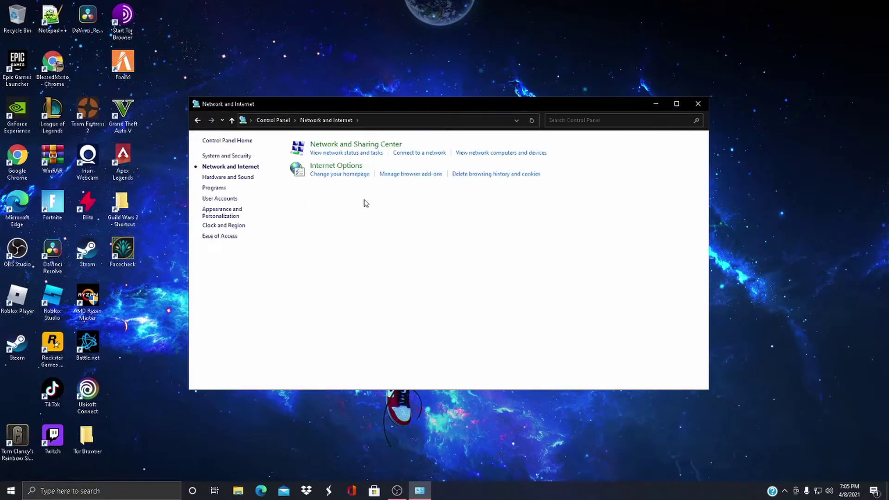
{"action": "left_click", "coordinate": [359, 144]}
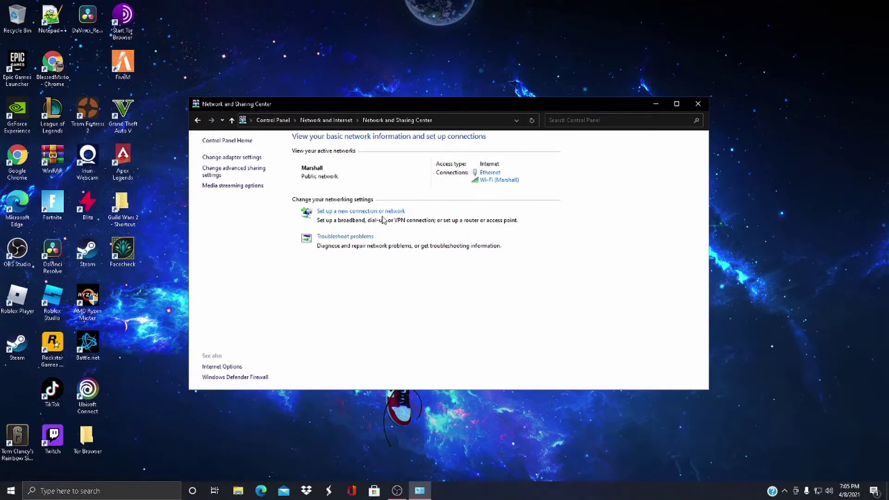
Open the TCP/IPv4 properties from the Ethernet connection's status and Properties windows
{"action": "left_click", "coordinate": [489, 174]}
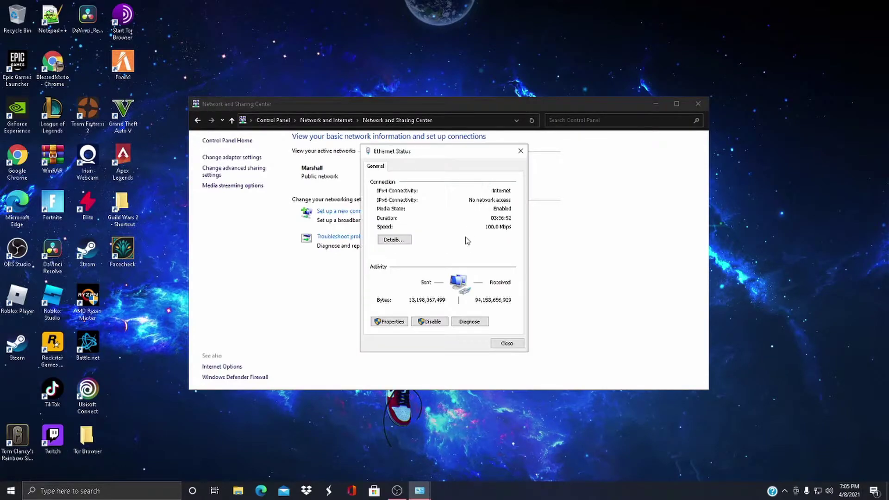
{"action": "left_click", "coordinate": [390, 321]}
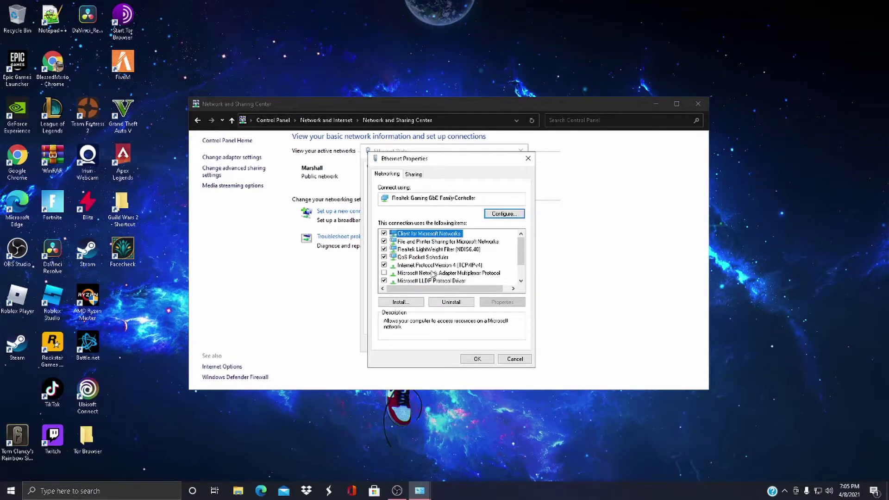
{"action": "double_click", "coordinate": [453, 265]}
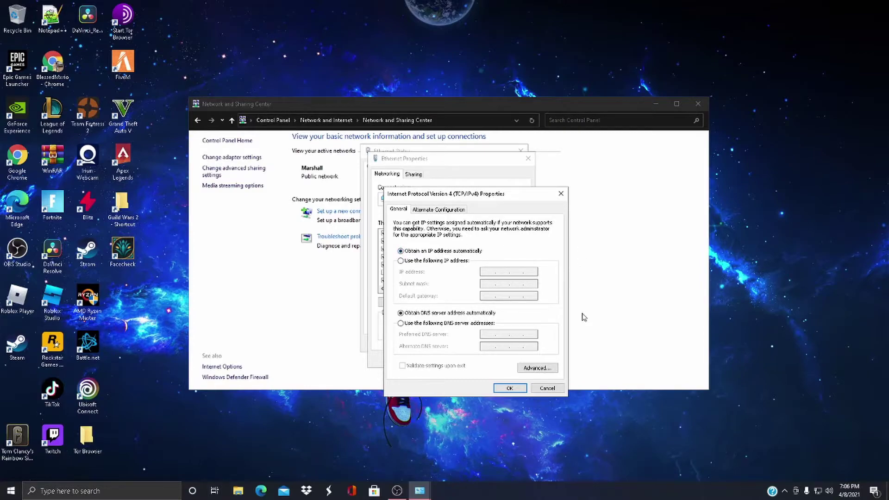
Enter manual DNS server addresses (alternate 8.8.4.4) and check 'Validate settings upon exit'
{"action": "left_click", "coordinate": [432, 323]}
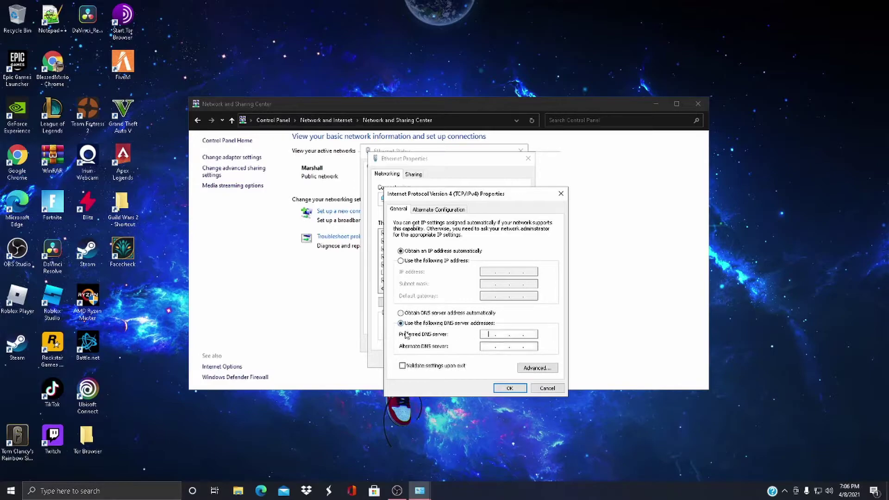
{"action": "left_click", "coordinate": [492, 332]}
{"action": "type", "text": "8 ."}
{"action": "left_click", "coordinate": [409, 369]}
Confirm both properties dialogs and close the diagnostics and Ethernet Status windows
{"action": "left_click", "coordinate": [517, 389]}
{"action": "left_click", "coordinate": [478, 359]}
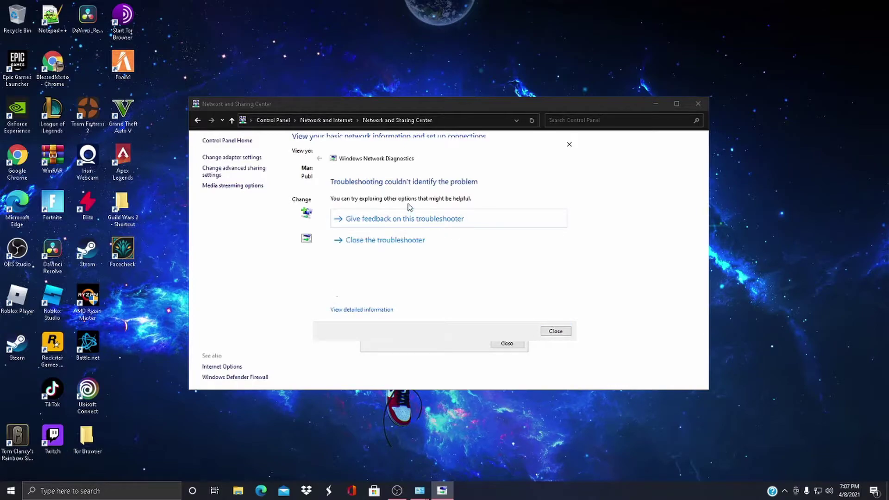
{"action": "left_click", "coordinate": [570, 144]}
{"action": "left_click", "coordinate": [520, 150]}
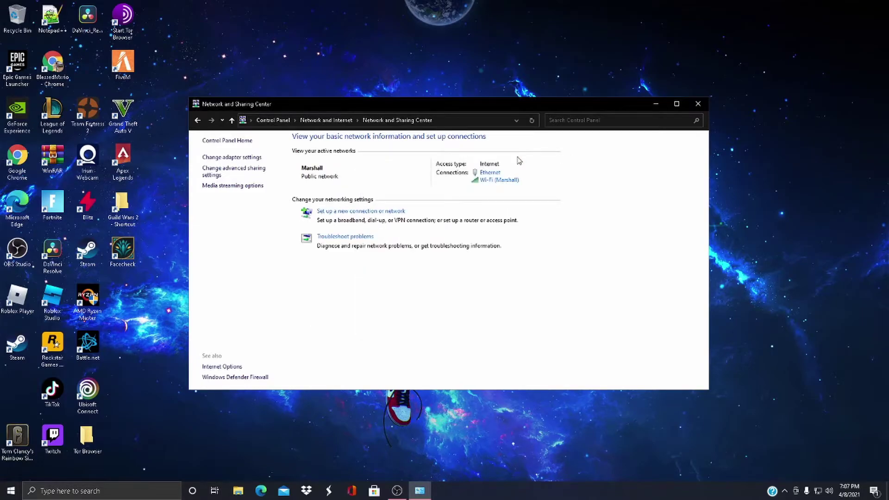
Close Network and Sharing Center, launch NVIDIA Control Panel from the desktop, and keep 165Hz refresh rate
{"action": "left_click", "coordinate": [698, 104]}
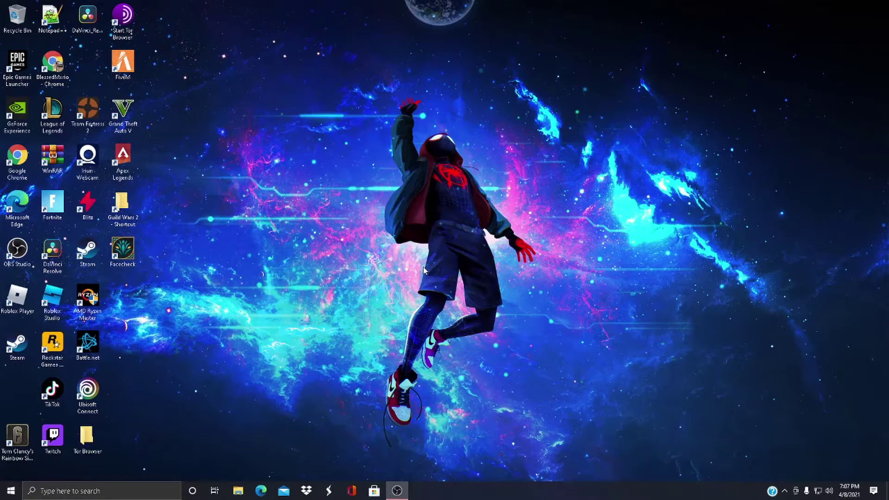
{"action": "right_click", "coordinate": [435, 277]}
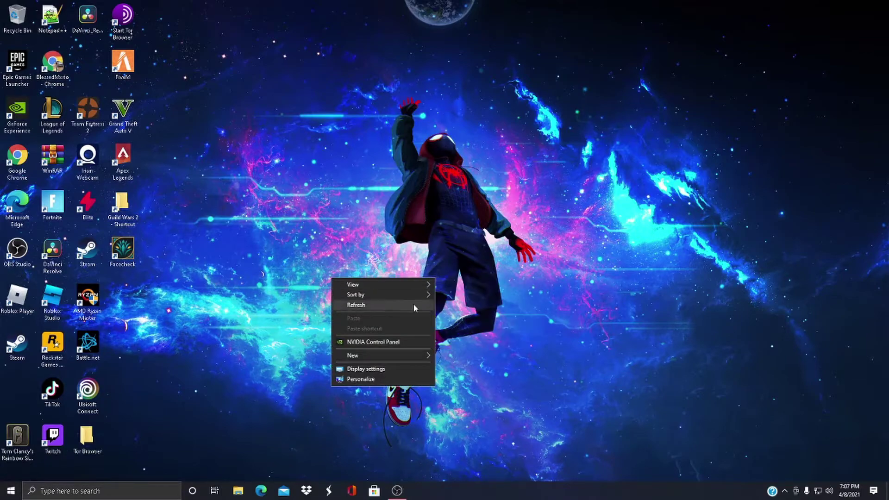
{"action": "left_click", "coordinate": [369, 343]}
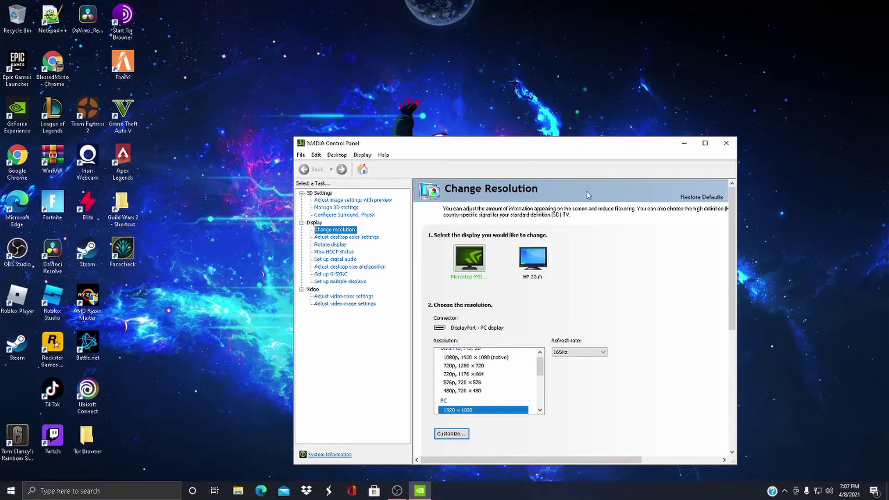
{"action": "left_click", "coordinate": [569, 352]}
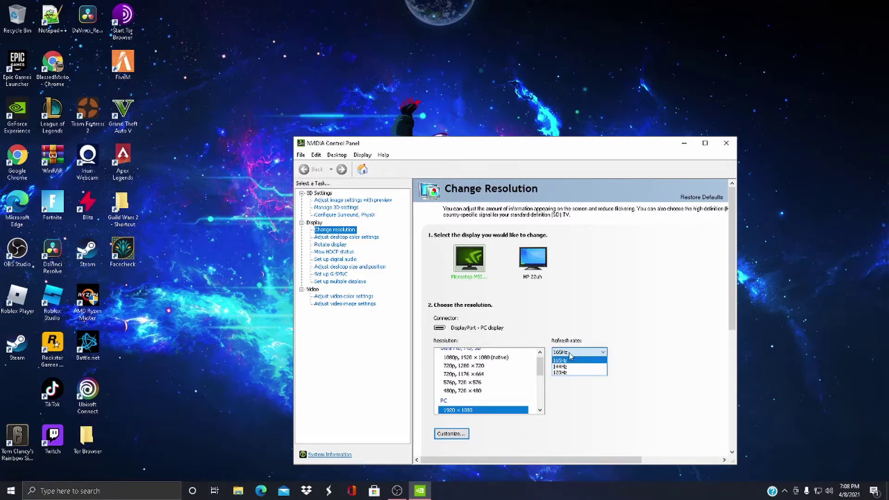
{"action": "left_click", "coordinate": [570, 360]}
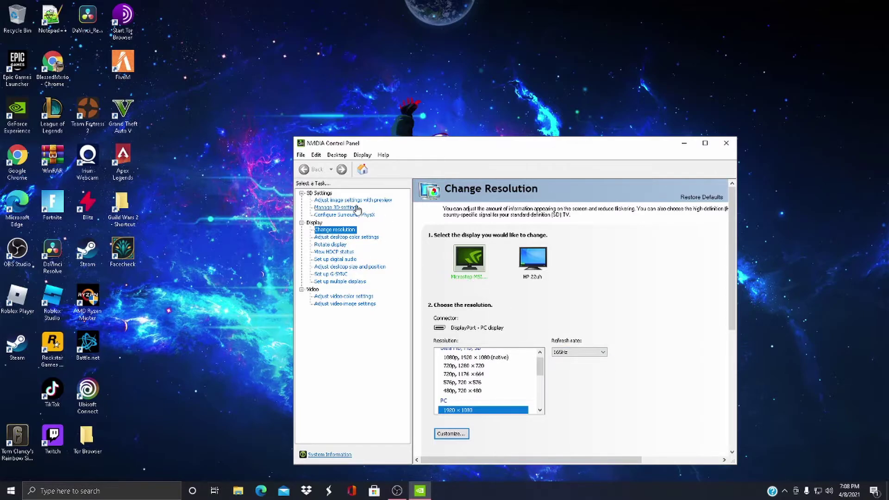
Set 'Use my preference emphasizing' with the slider fully at Performance and apply it
{"action": "left_click", "coordinate": [326, 201]}
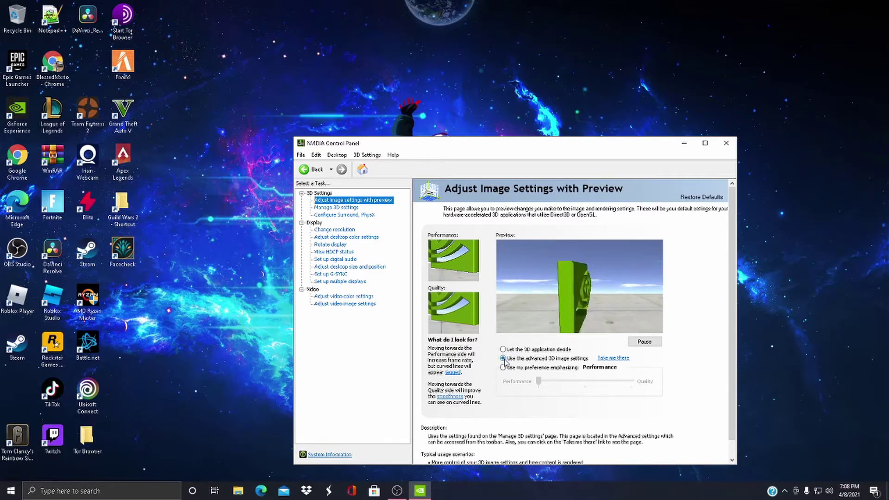
{"action": "left_click", "coordinate": [504, 367]}
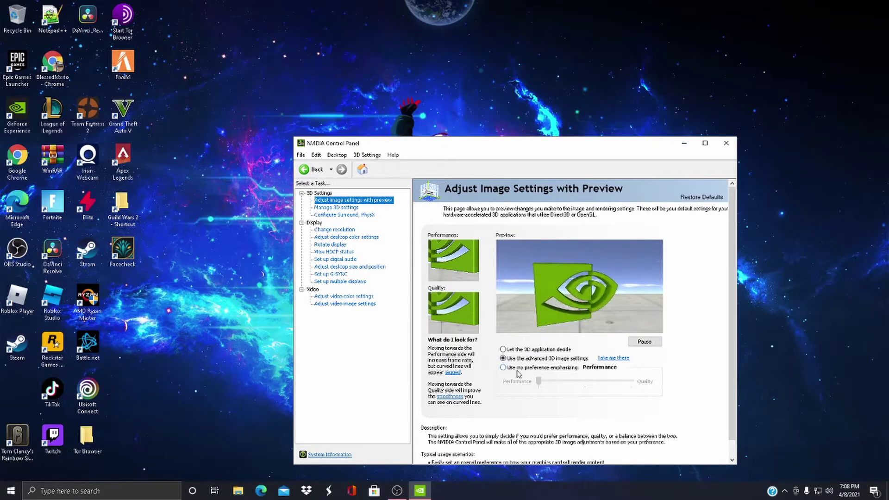
{"action": "left_click_drag", "start_coordinate": [539, 381], "coordinate": [515, 386]}
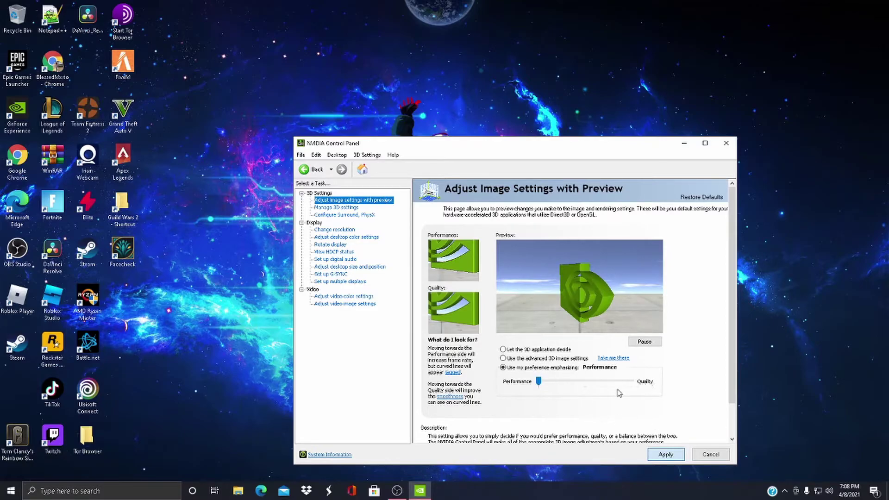
{"action": "key", "text": "Return"}
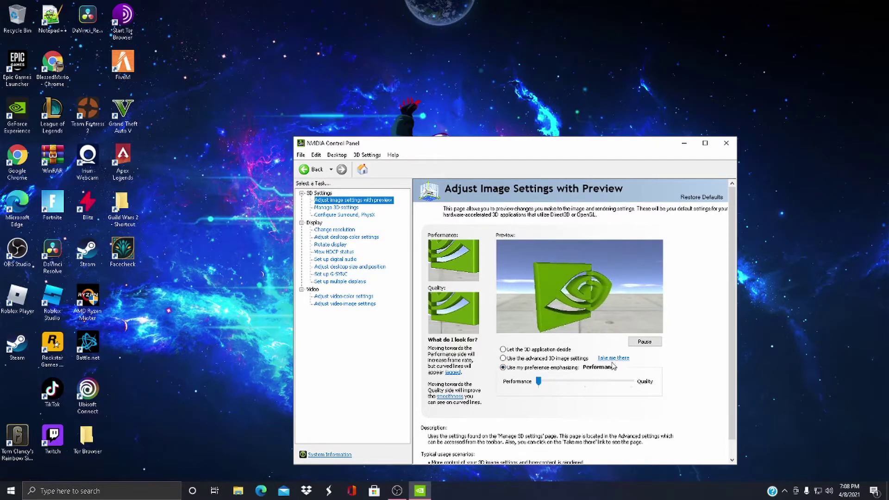
{"action": "scroll", "coordinate": [602, 375], "scroll_direction": "down", "scroll_amount": 1}
Scroll through the Manage 3D settings Global Settings list and select Triple buffering
{"action": "left_click", "coordinate": [337, 208]}
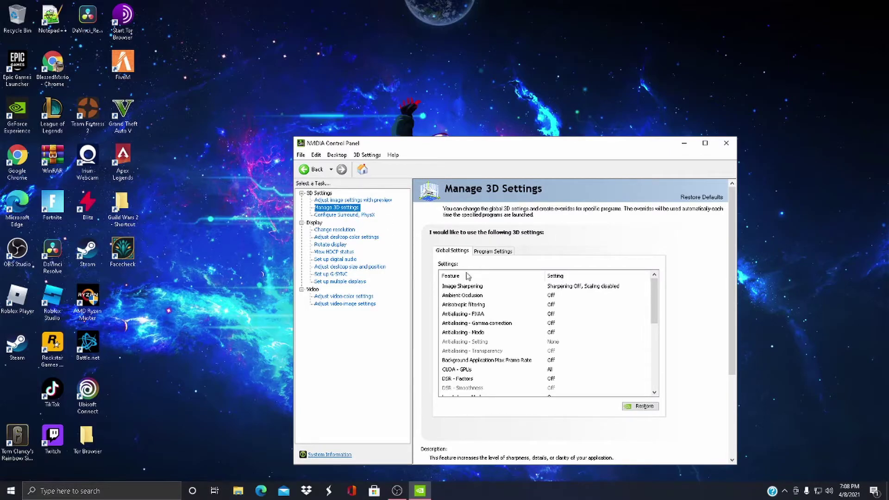
{"action": "scroll", "coordinate": [606, 297], "scroll_direction": "down", "scroll_amount": 2}
{"action": "scroll", "coordinate": [607, 299], "scroll_direction": "up", "scroll_amount": 2}
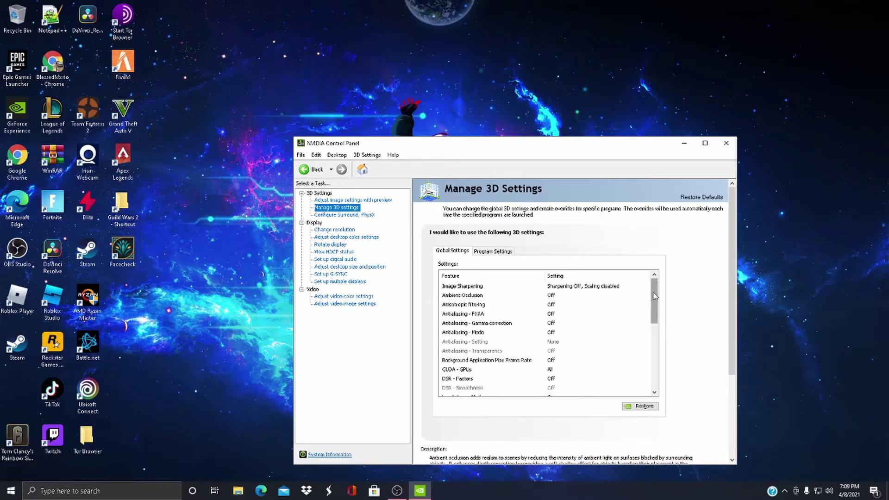
{"action": "left_click_drag", "start_coordinate": [656, 296], "coordinate": [653, 340]}
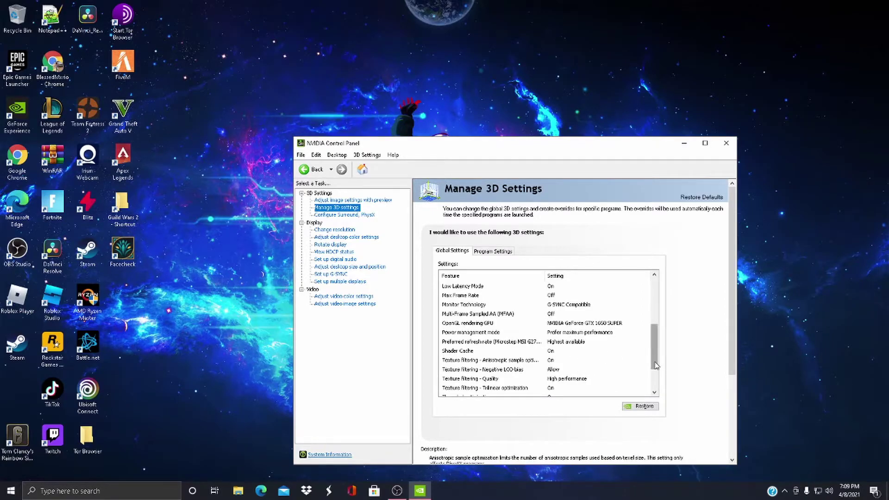
{"action": "left_click_drag", "start_coordinate": [655, 365], "coordinate": [654, 384]}
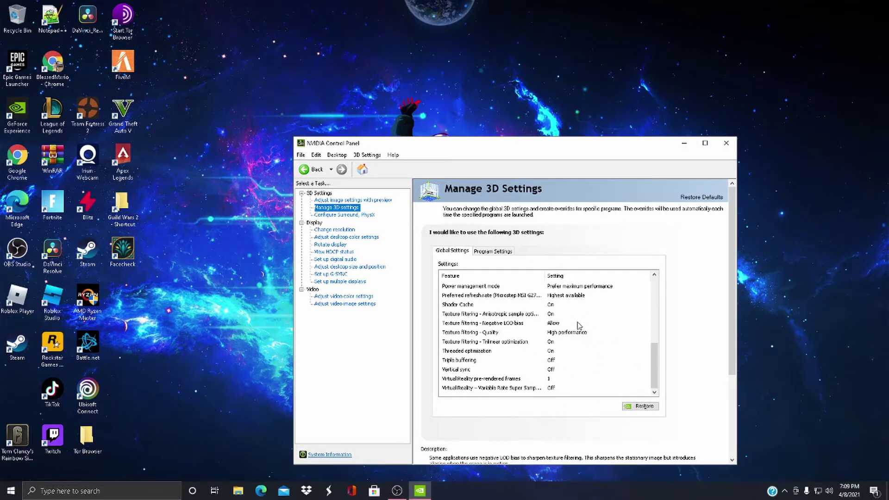
{"action": "left_click_drag", "start_coordinate": [654, 383], "coordinate": [644, 360]}
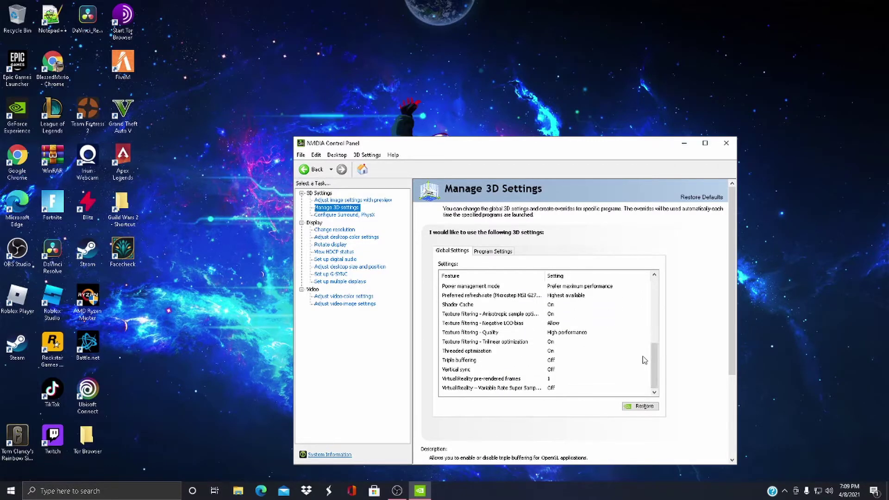
{"action": "left_click", "coordinate": [644, 360]}
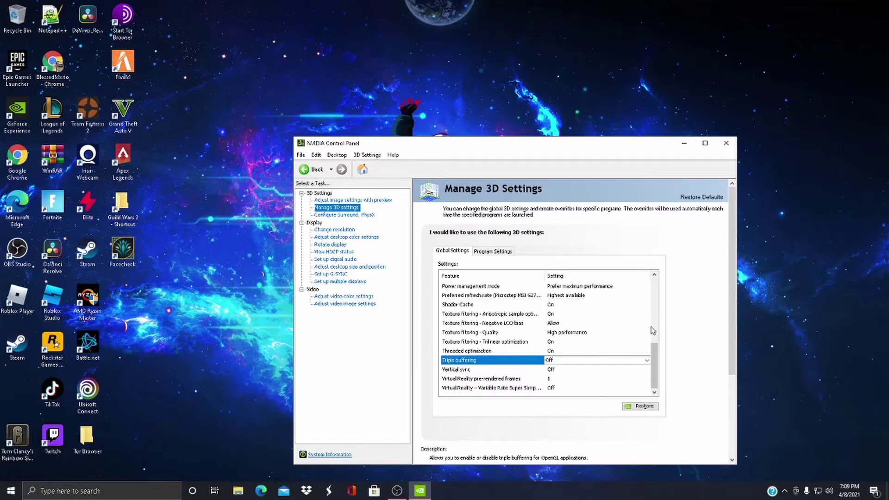
{"action": "left_click_drag", "start_coordinate": [655, 361], "coordinate": [663, 273]}
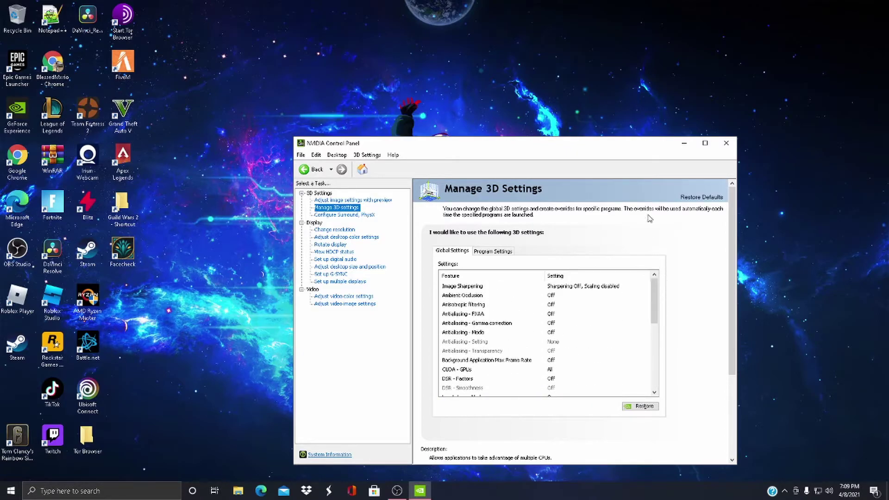
Close NVIDIA Control Panel and search Google for 'malwarebytes' in Chrome
{"action": "left_click", "coordinate": [731, 147]}
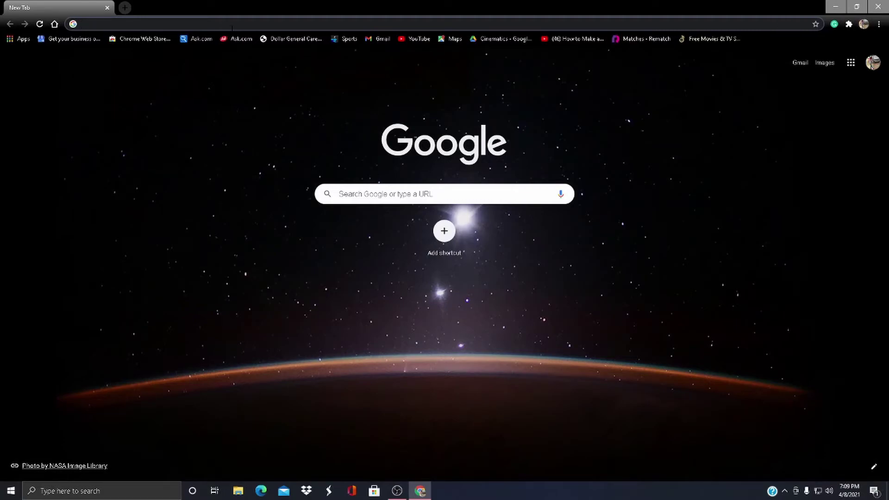
{"action": "type", "text": "malwarebytes"}
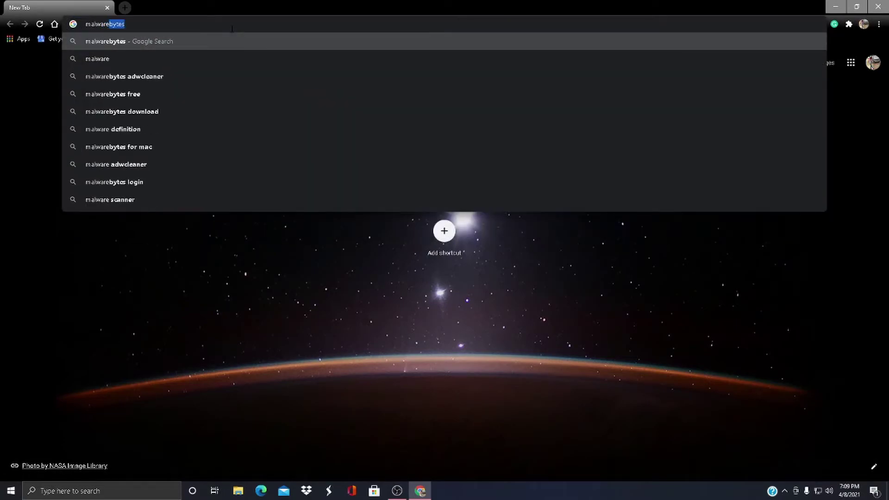
{"action": "key", "text": "Return"}
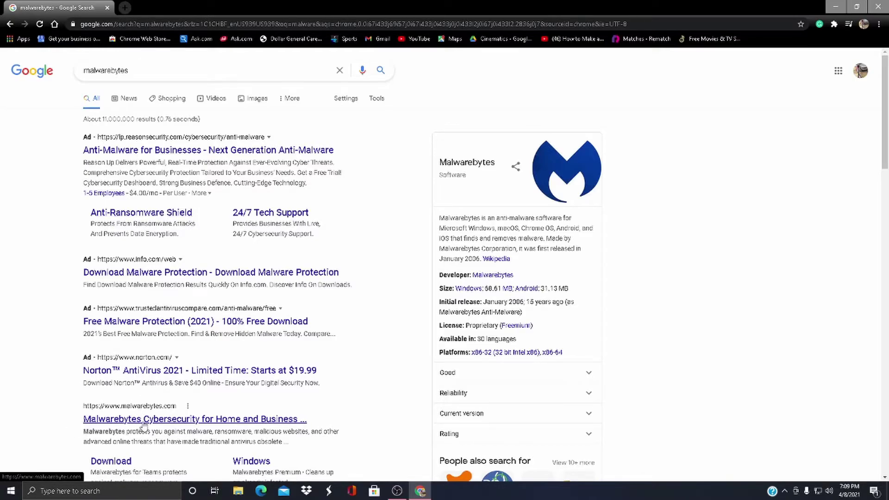
Go to malwarebytes.com and start the FREE DOWNLOAD of MBSetup.exe
{"action": "left_click", "coordinate": [143, 426]}
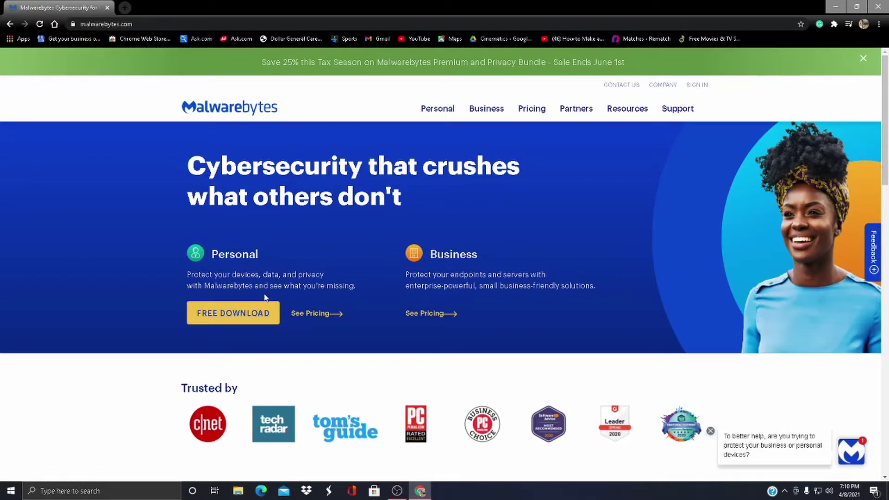
{"action": "left_click", "coordinate": [236, 318]}
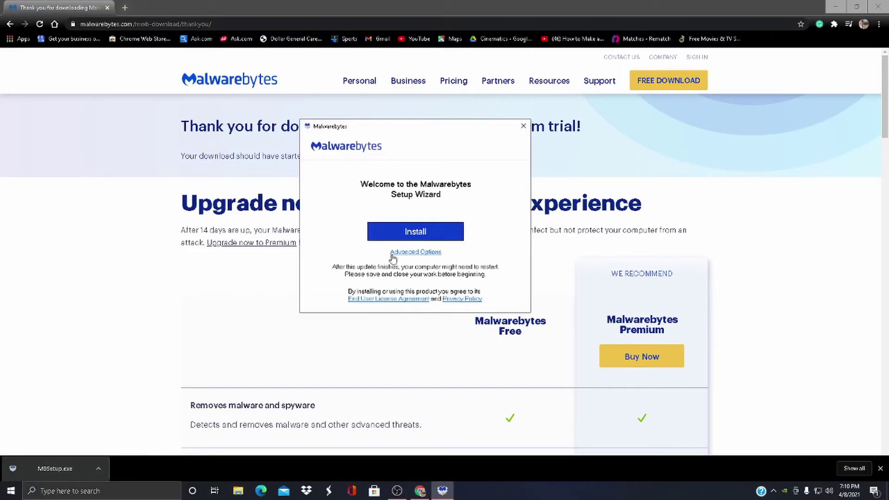
Start the Malwarebytes installation and skip the Browser Guard extension offer
{"action": "left_click", "coordinate": [422, 239]}
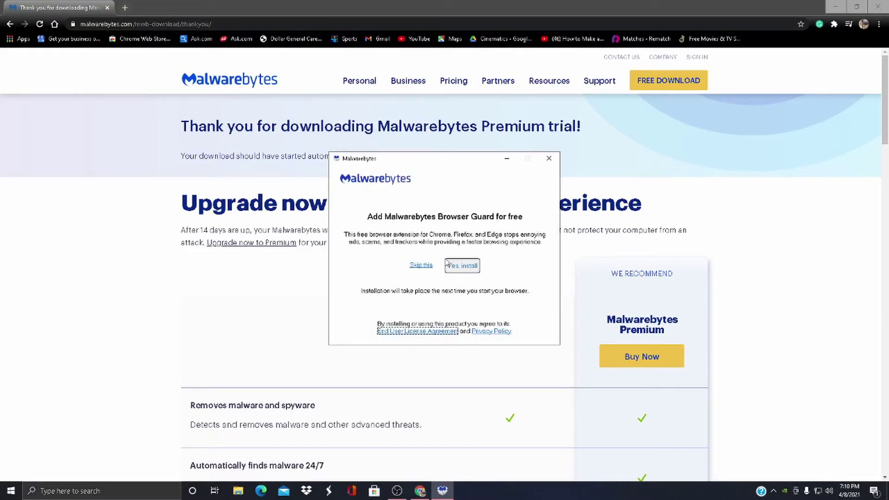
{"action": "left_click", "coordinate": [421, 265]}
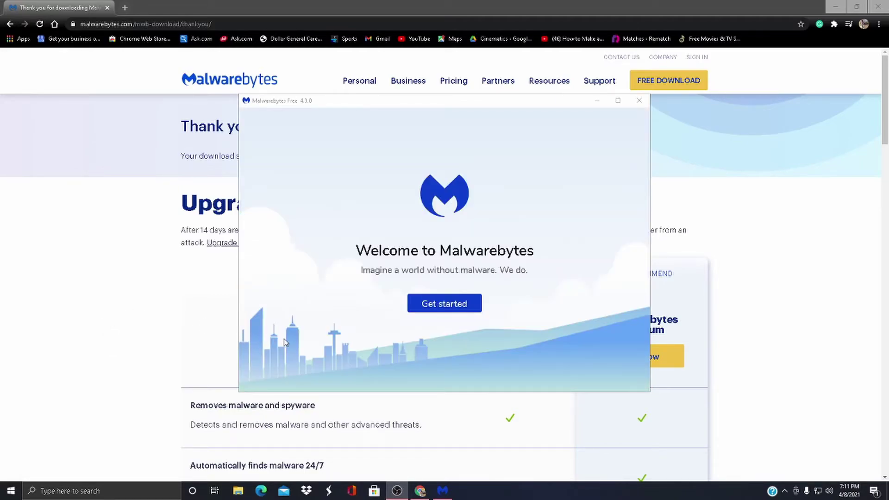
Choose Maybe later on the Premium offer and start the 14-day trial with no email
{"action": "left_click", "coordinate": [445, 303]}
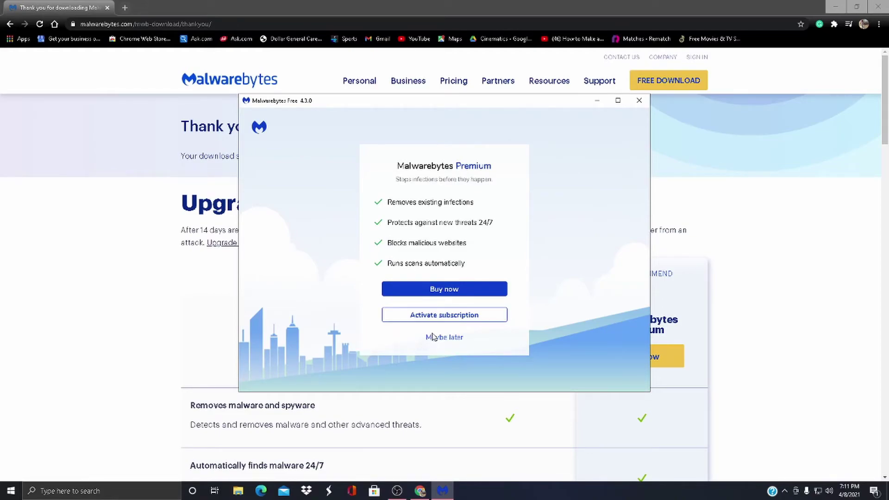
{"action": "left_click", "coordinate": [447, 337]}
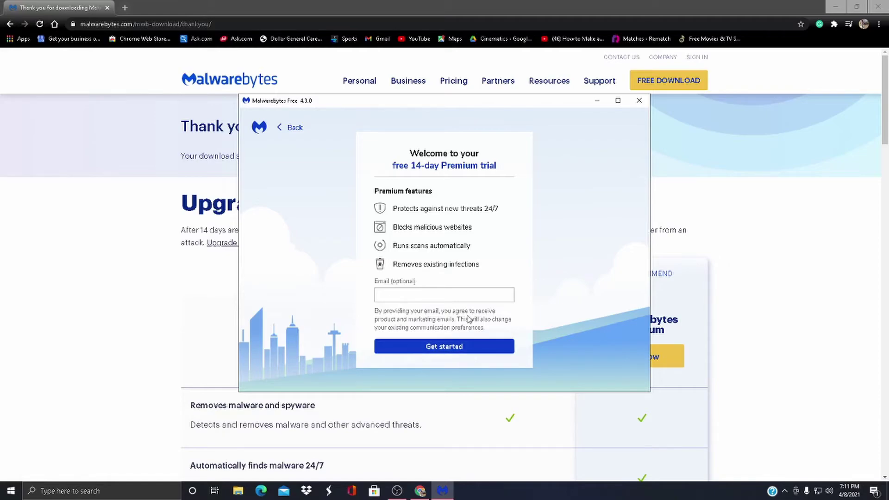
{"action": "left_click", "coordinate": [295, 129]}
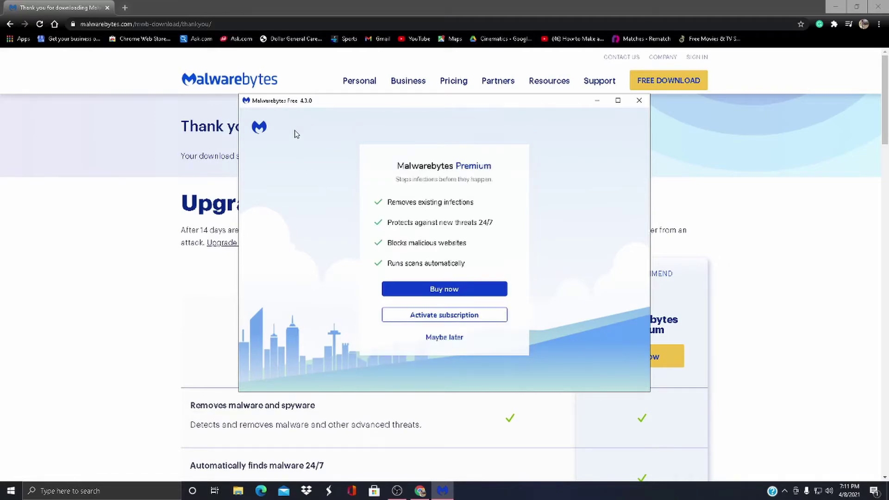
{"action": "left_click", "coordinate": [448, 338]}
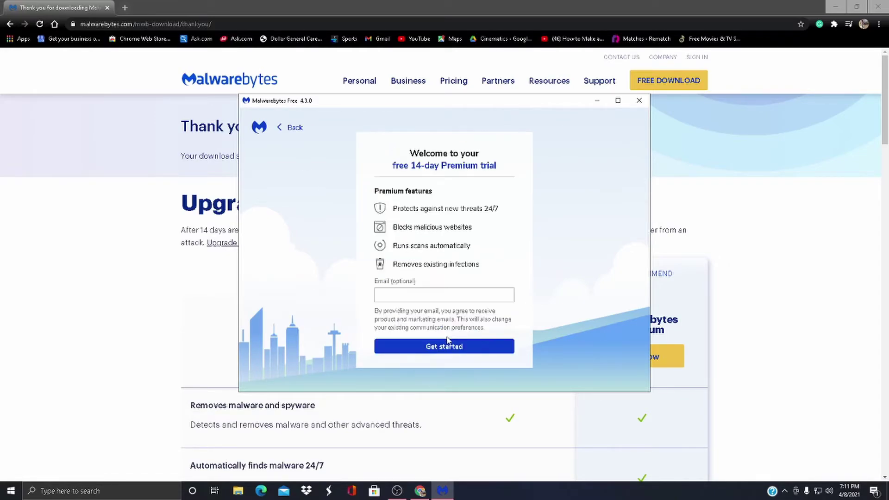
{"action": "left_click", "coordinate": [451, 350]}
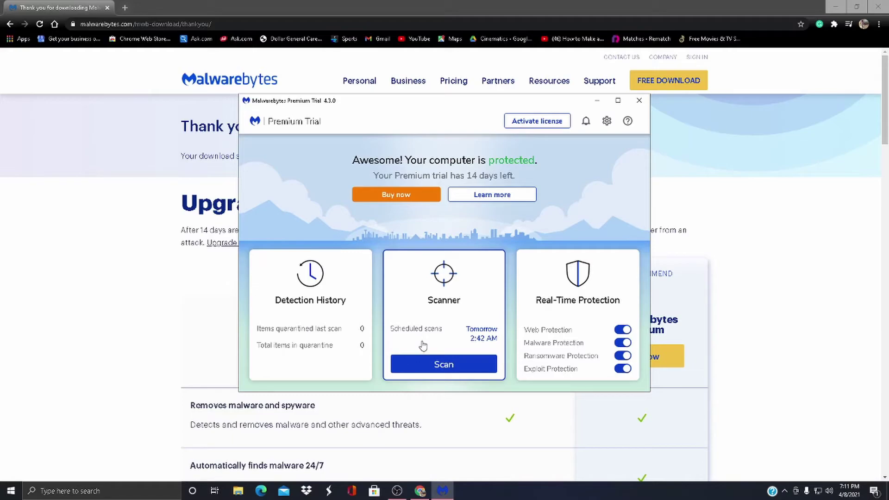
Launch a Threat Scan from the Scanner card and wait for 4 detections
{"action": "left_click", "coordinate": [436, 364]}
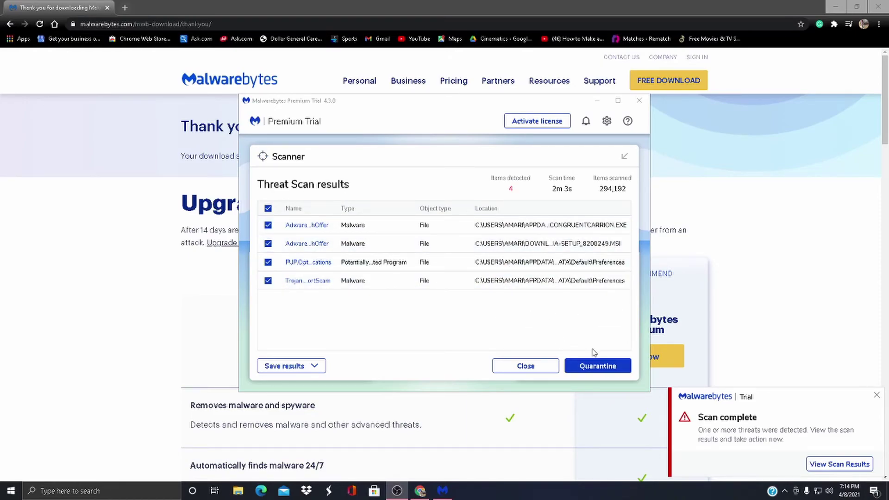
Quarantine all 4 detected threats, dismiss the offer, and exit Malwarebytes
{"action": "left_click", "coordinate": [597, 366]}
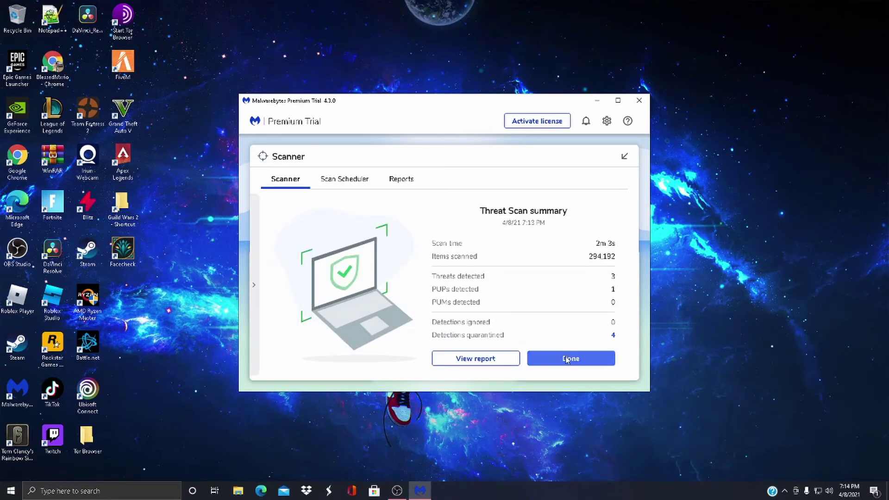
{"action": "left_click", "coordinate": [591, 149]}
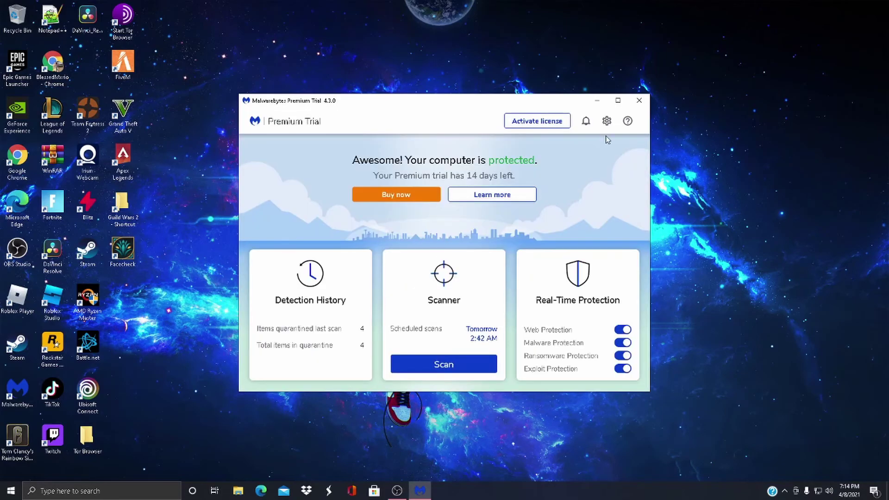
{"action": "left_click", "coordinate": [639, 100]}
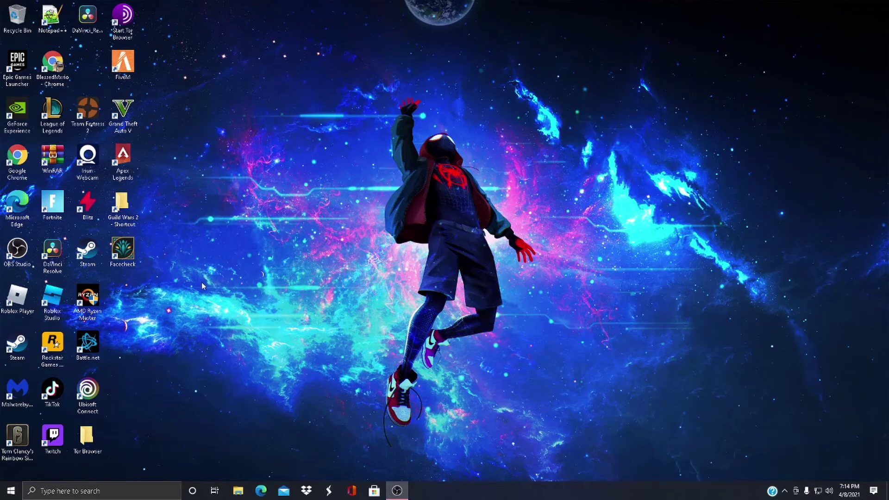
Search 'bac' from the taskbar and go to the Background apps settings page
{"action": "left_click", "coordinate": [114, 494]}
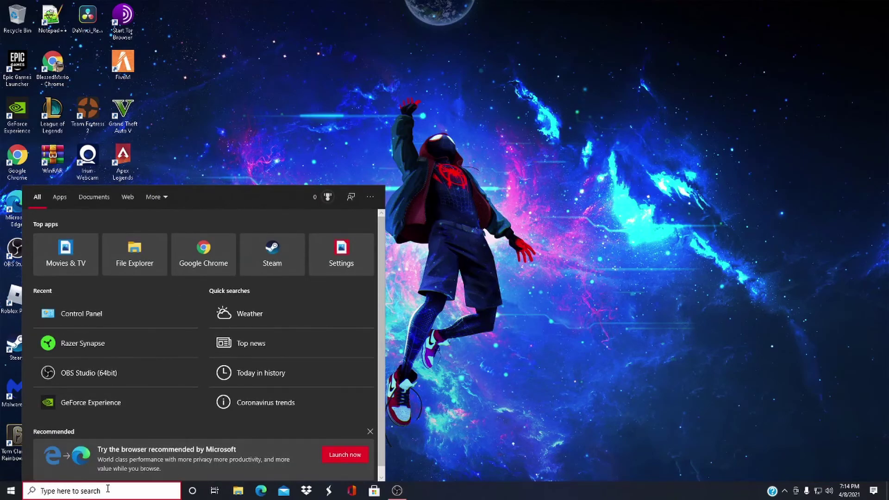
{"action": "type", "text": "bac"}
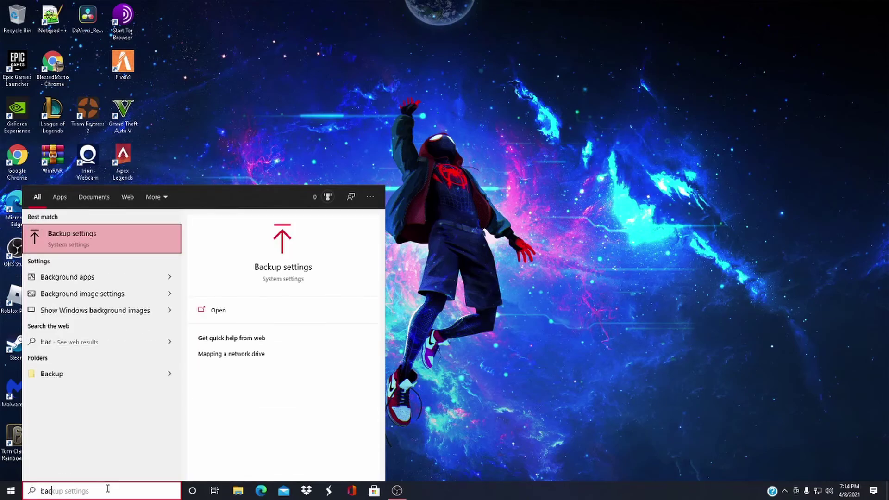
{"action": "left_click", "coordinate": [111, 278]}
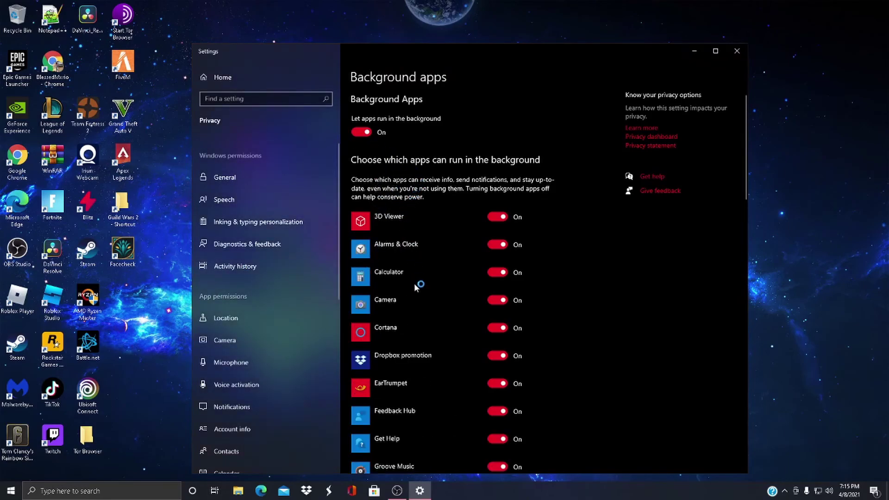
Switch 'Let apps run in the background' to Off and confirm every listed app is Off
{"action": "scroll", "coordinate": [439, 237], "scroll_direction": "down", "scroll_amount": 20}
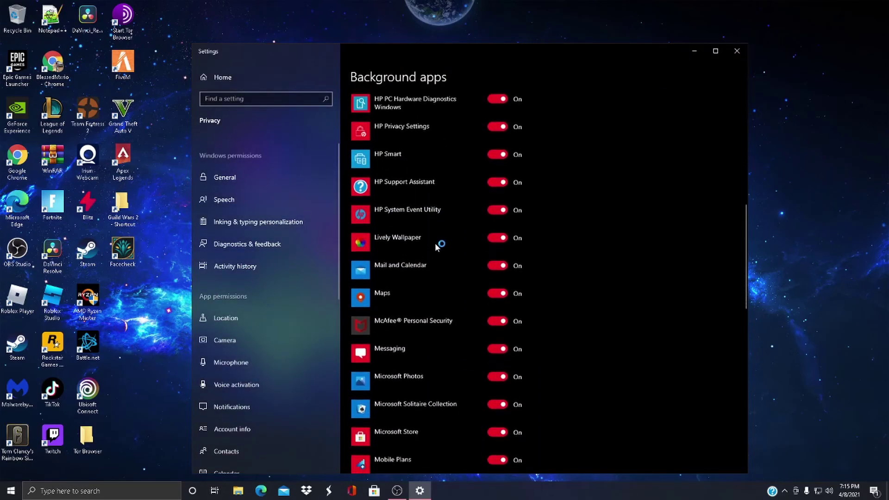
{"action": "scroll", "coordinate": [438, 238], "scroll_direction": "down", "scroll_amount": 2}
{"action": "scroll", "coordinate": [440, 260], "scroll_direction": "up", "scroll_amount": 20}
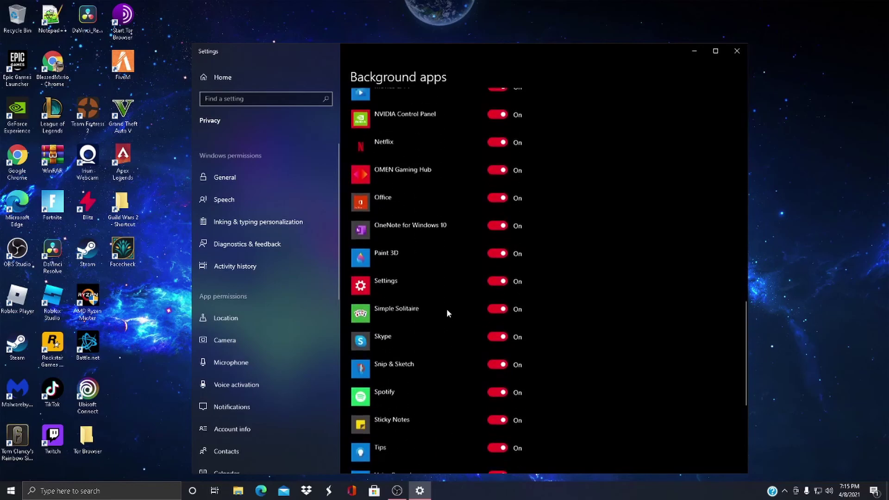
{"action": "scroll", "coordinate": [443, 217], "scroll_direction": "up", "scroll_amount": 1}
{"action": "left_click", "coordinate": [366, 133]}
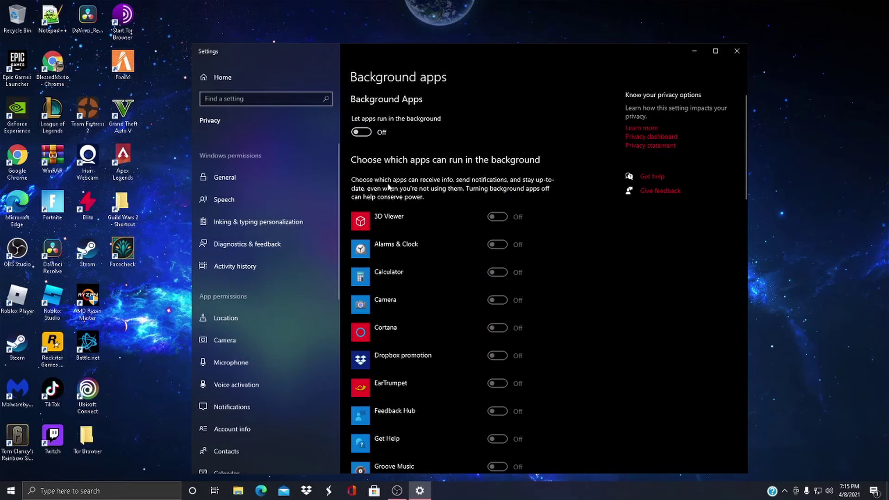
{"action": "scroll", "coordinate": [430, 188], "scroll_direction": "down", "scroll_amount": 3}
{"action": "scroll", "coordinate": [429, 187], "scroll_direction": "down", "scroll_amount": 20}
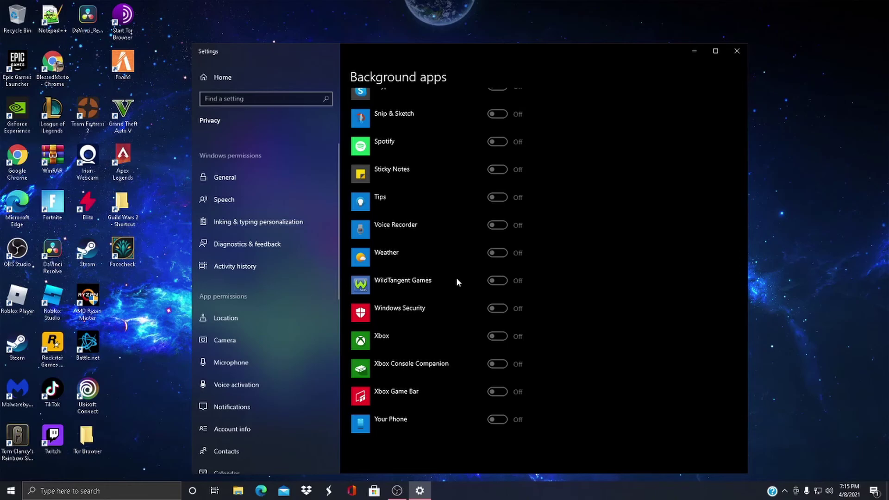
{"action": "scroll", "coordinate": [446, 393], "scroll_direction": "up", "scroll_amount": 15}
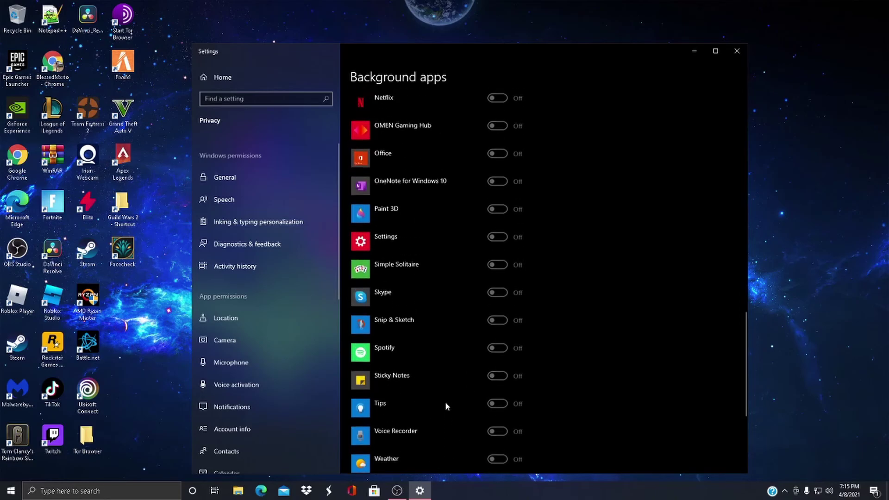
{"action": "scroll", "coordinate": [466, 356], "scroll_direction": "up", "scroll_amount": 1}
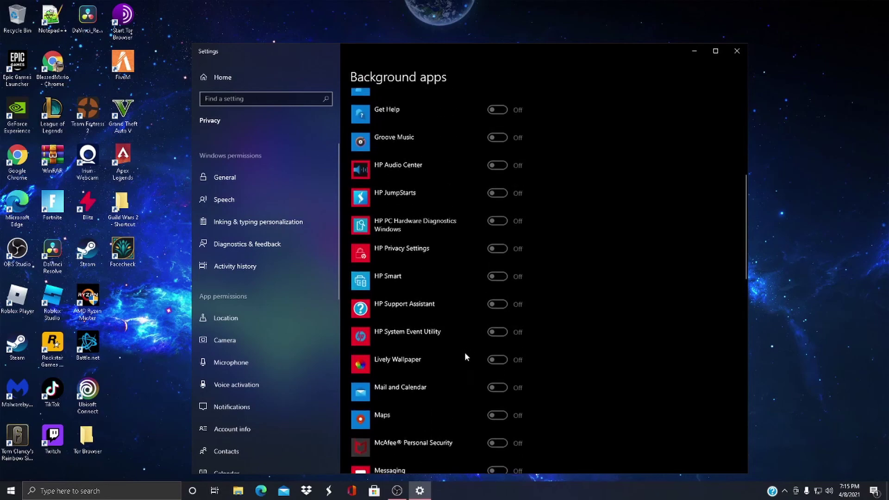
{"action": "scroll", "coordinate": [494, 360], "scroll_direction": "up", "scroll_amount": 5}
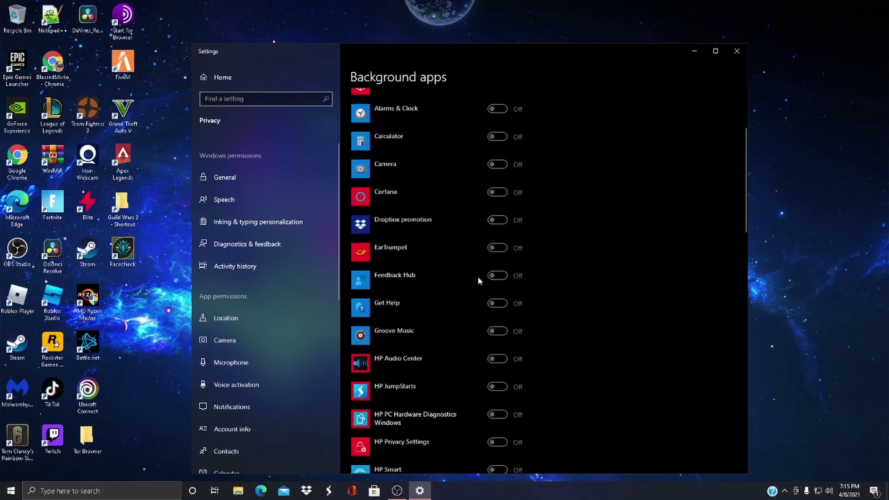
{"action": "scroll", "coordinate": [478, 280], "scroll_direction": "up", "scroll_amount": 4}
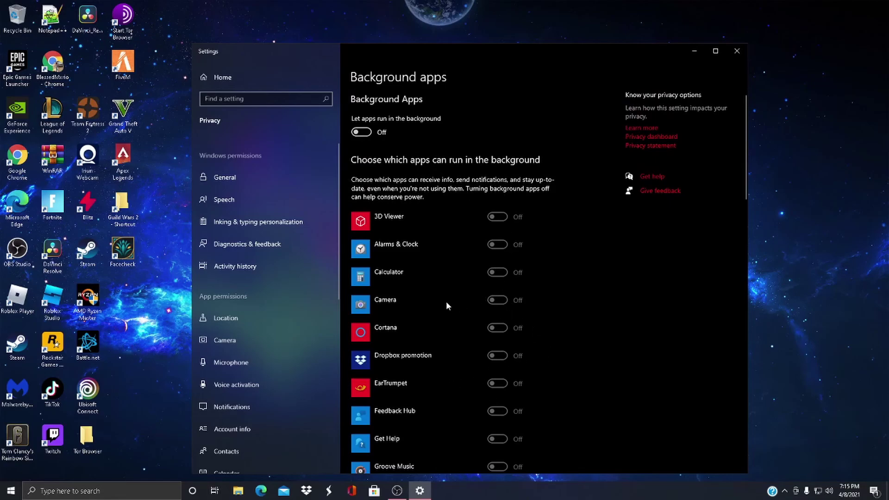
Close the Settings window, leaving only the desktop visible
{"action": "left_click", "coordinate": [736, 56]}
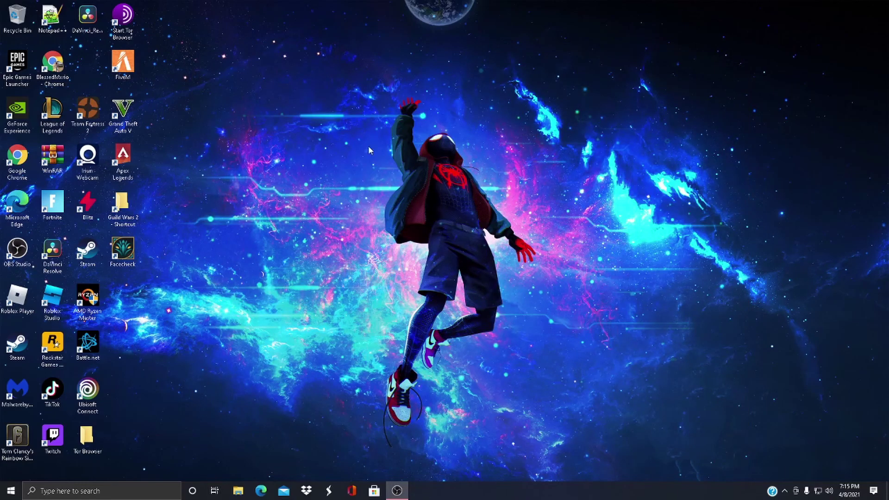